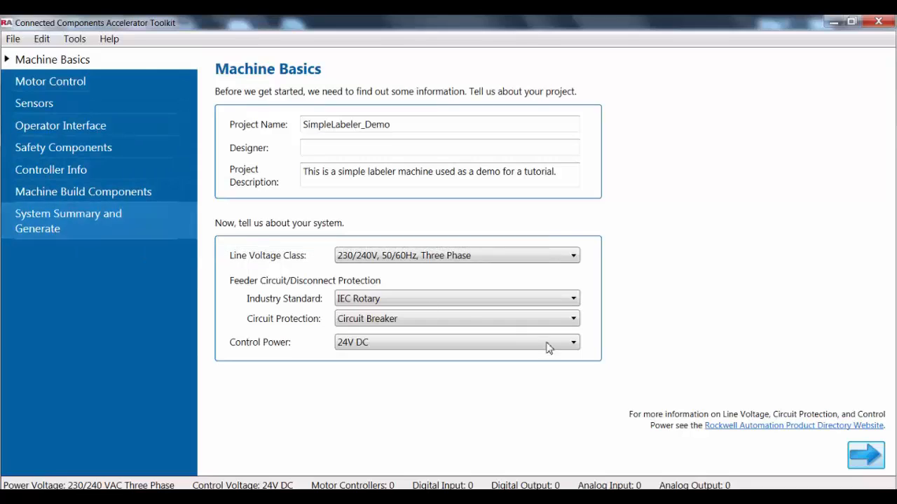
Continue from the machine basics to motor control and add one starter controlled motor to the system.
left_click(864, 459)
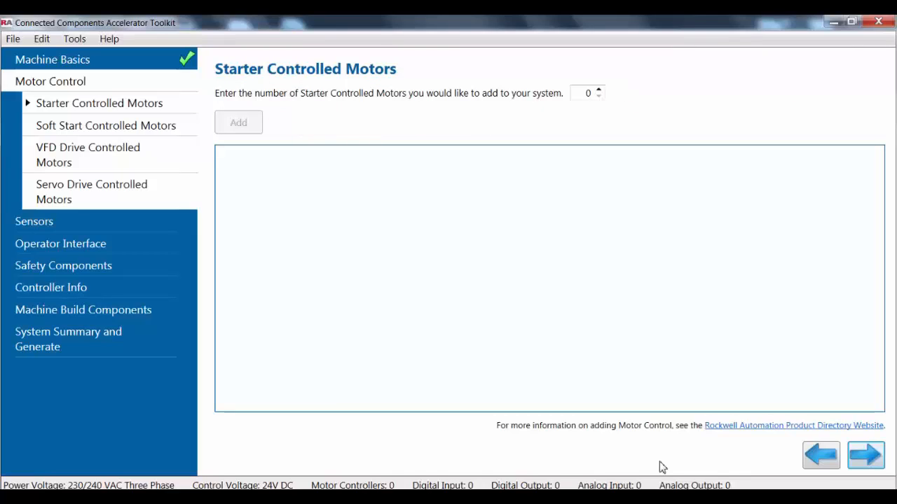
left_click(599, 91)
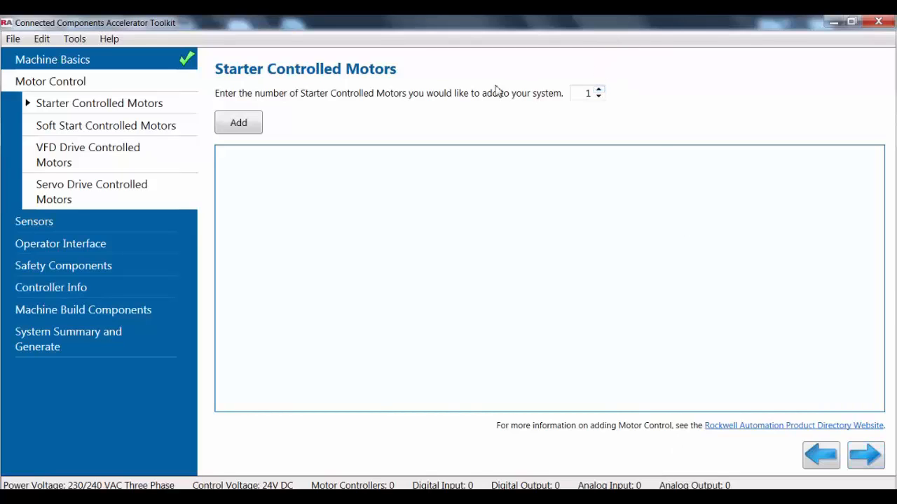
left_click(256, 126)
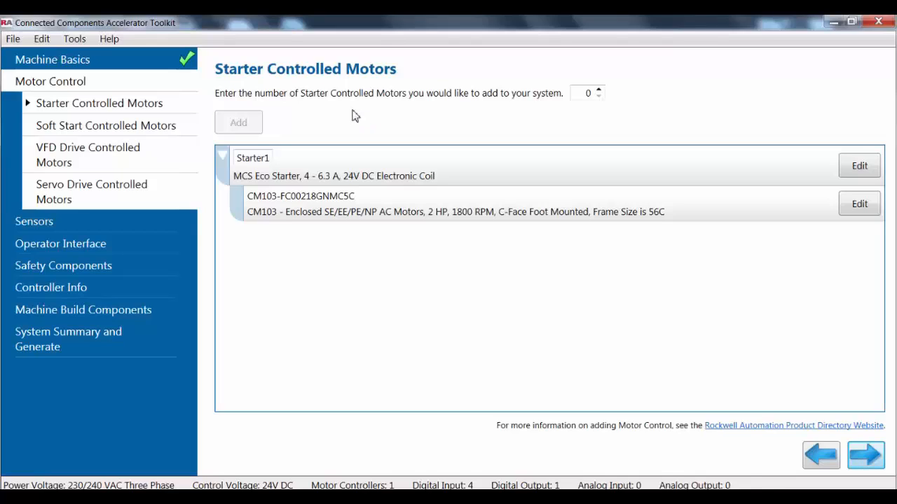
Configure the MCS Eco Starter with a horsepower of 2 HP and accept the configuration.
left_click(862, 171)
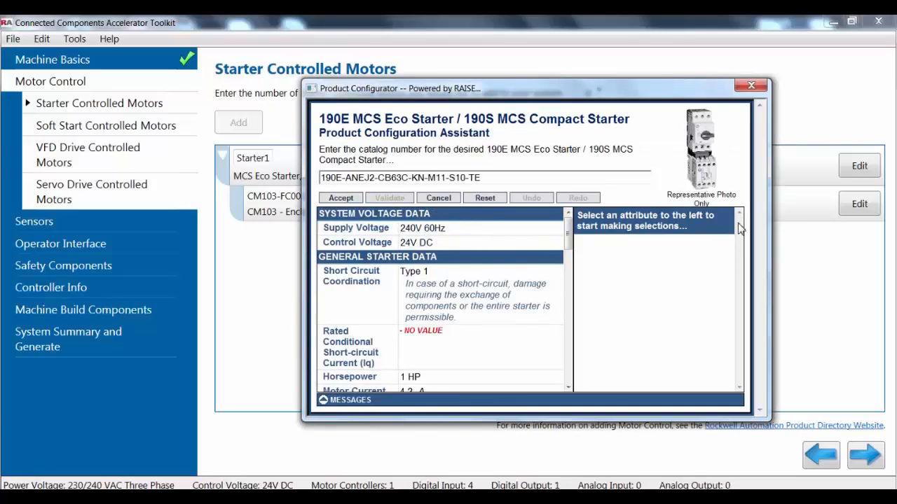
left_click(414, 377)
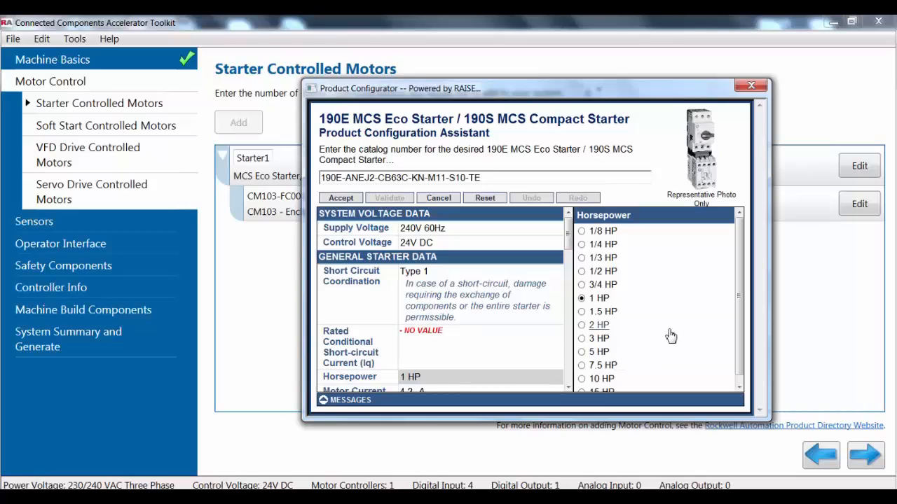
left_click(583, 328)
left_click(339, 199)
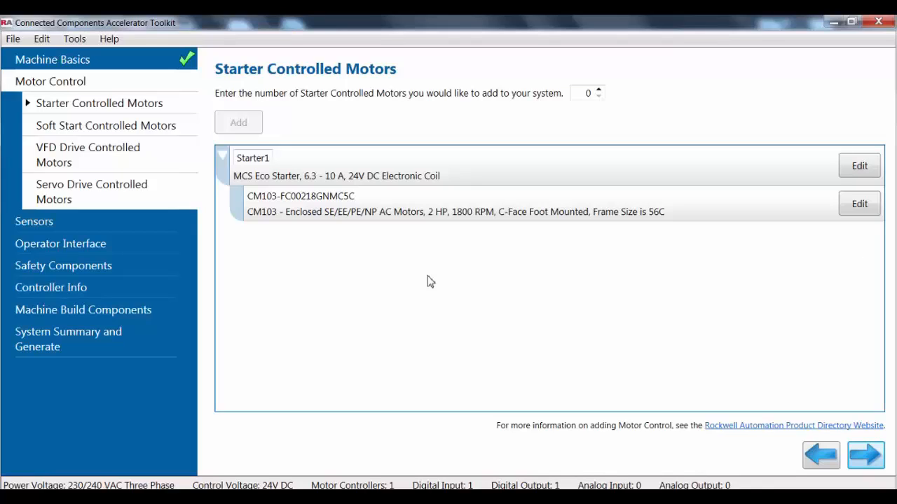
Rename the starter as Conveyor1.
double_click(269, 157)
key("BackSpace")
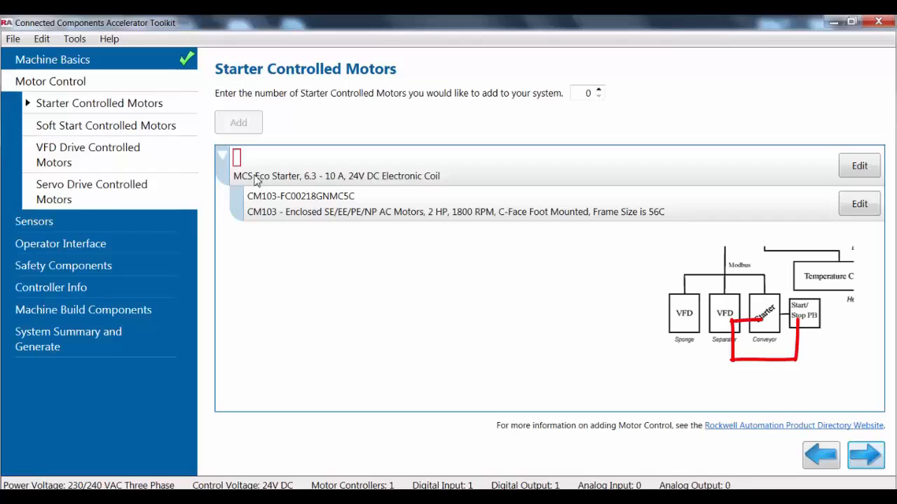
type("Conve")
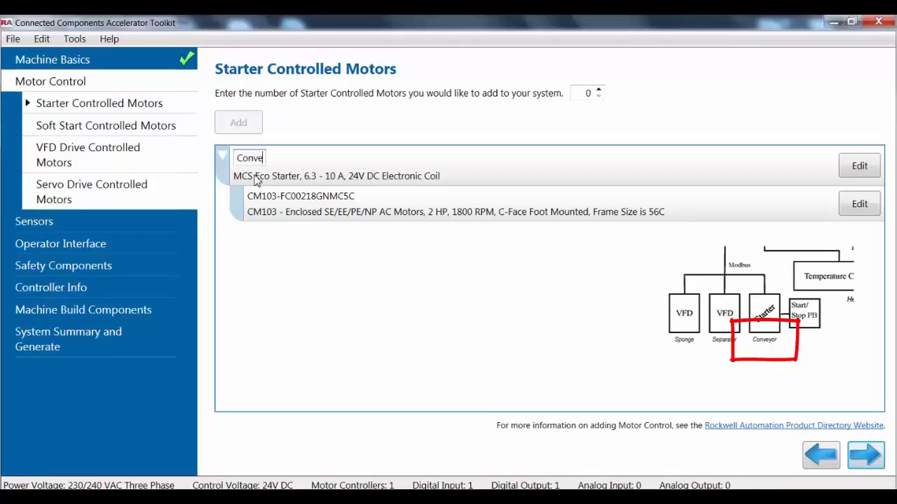
type("yor1")
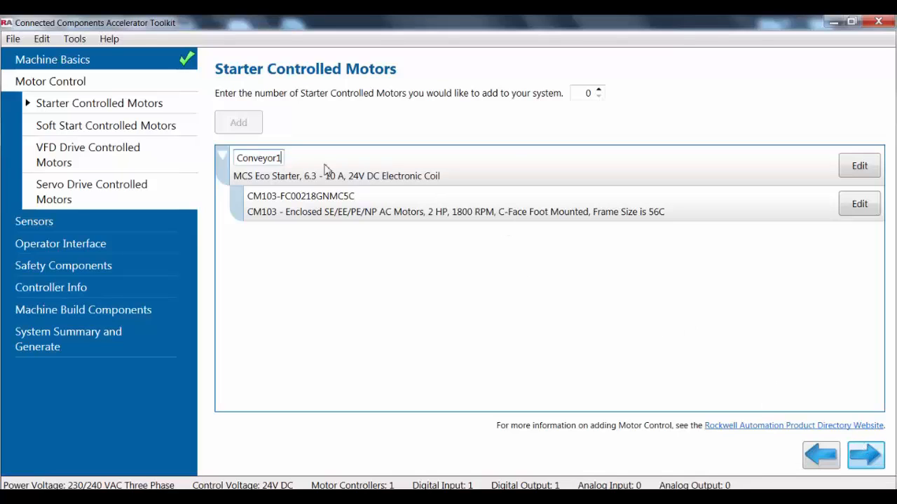
Skip the soft start motors and add one VFD drive controlled motor with circuit breaker branch protection.
left_click(140, 126)
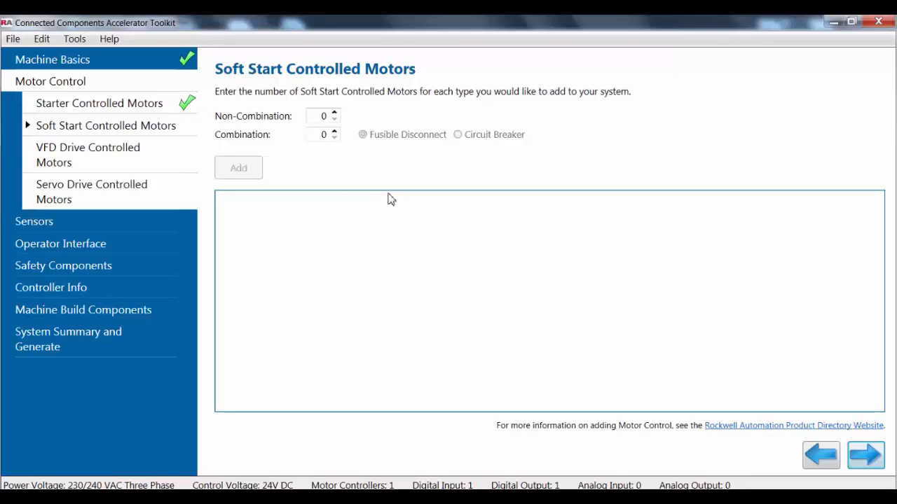
left_click(167, 154)
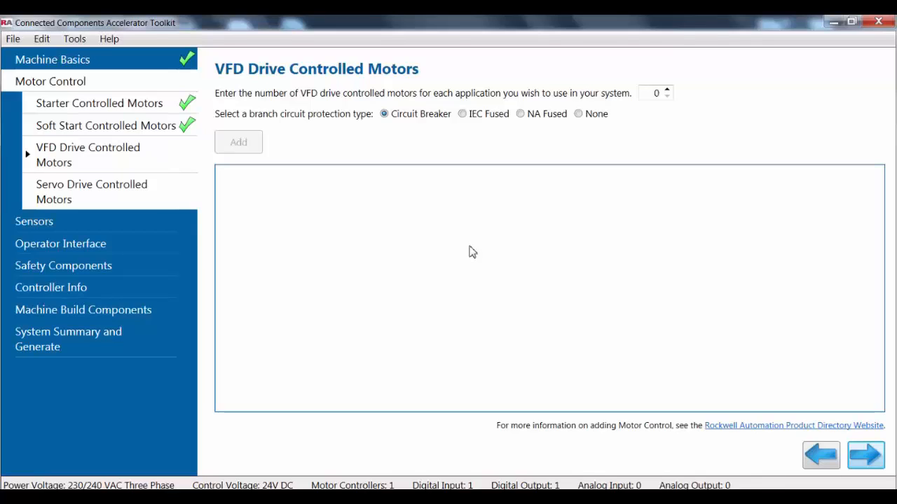
left_click(667, 90)
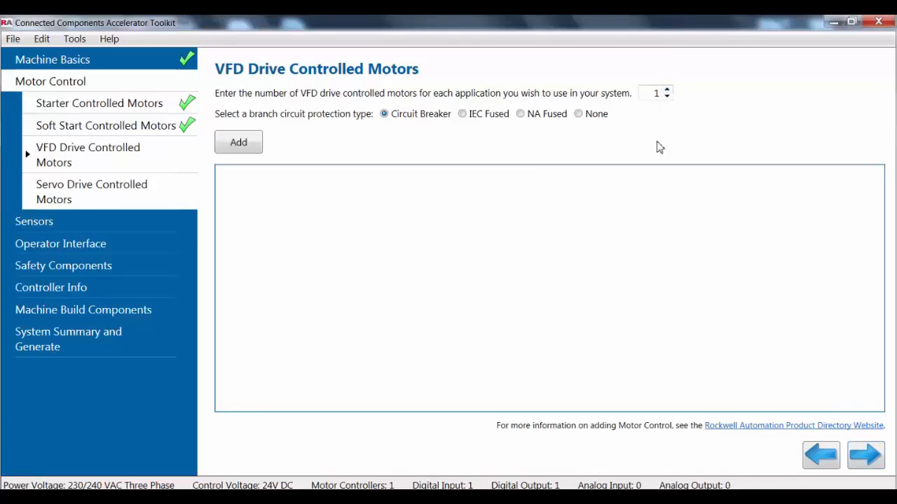
left_click(258, 145)
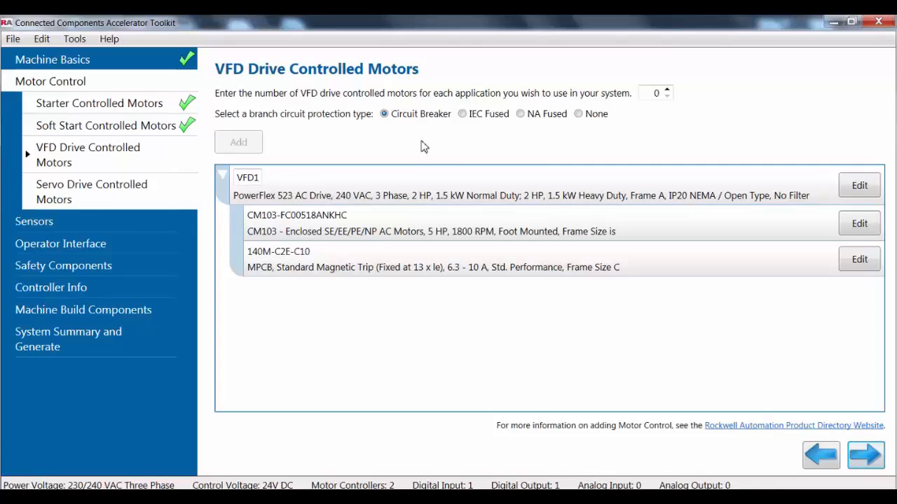
Set the PowerFlex 523 drive's current / power rating to 2.5 Amps and accept the configuration.
left_click(863, 189)
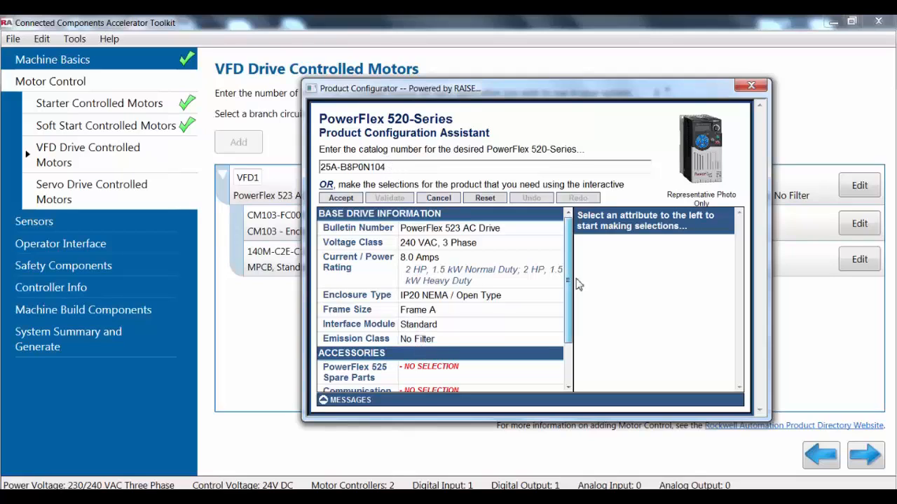
left_click(493, 276)
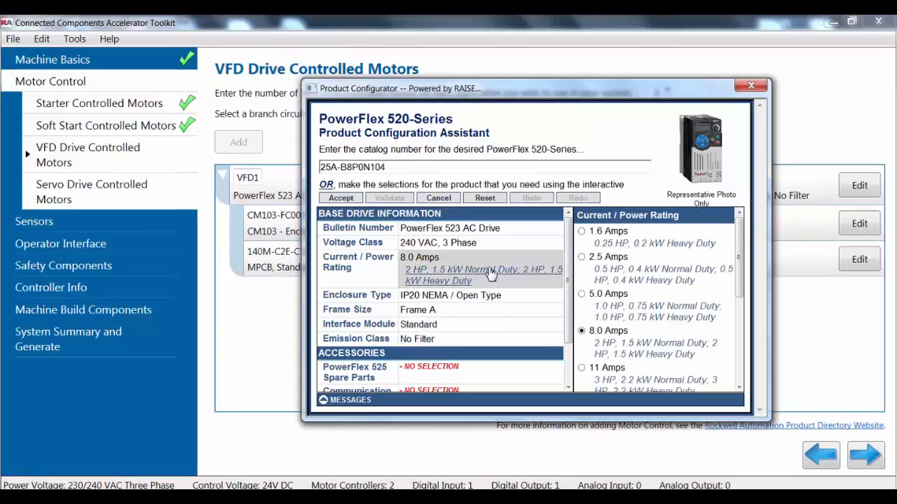
left_click(582, 258)
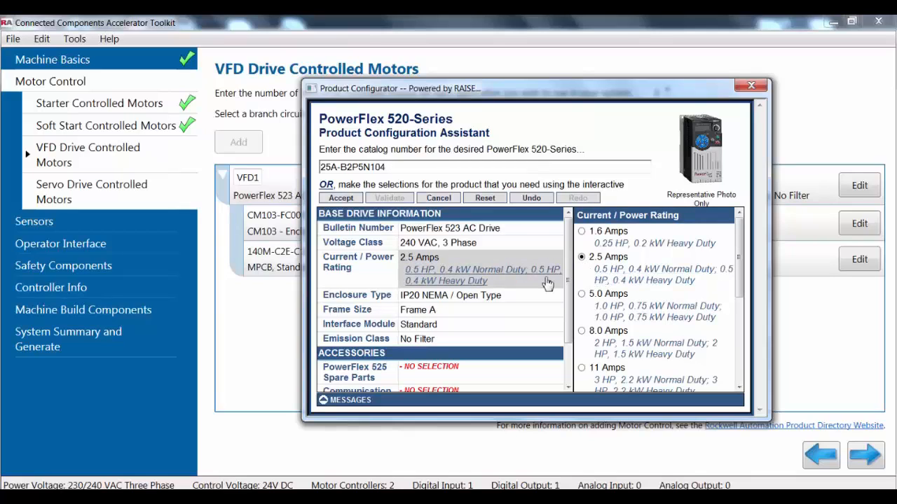
left_click(340, 199)
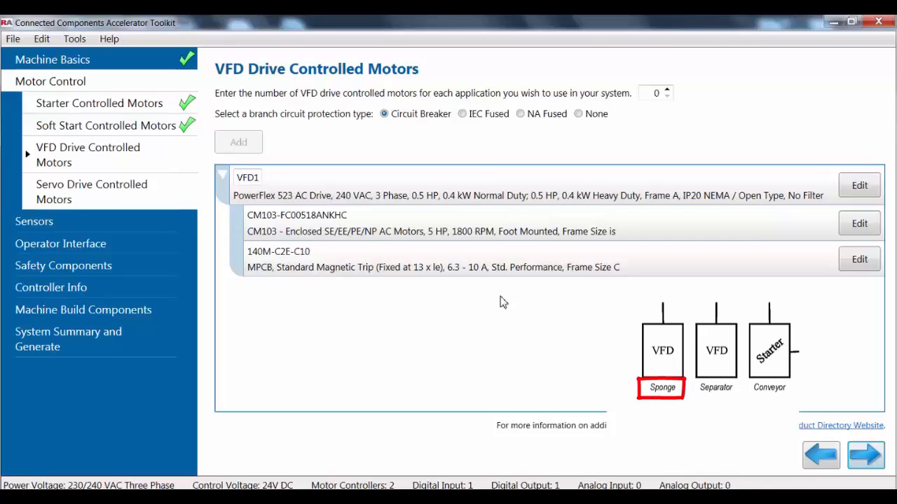
Rename the VFD drive as Sponge1_A.
double_click(257, 179)
type("Sponge")
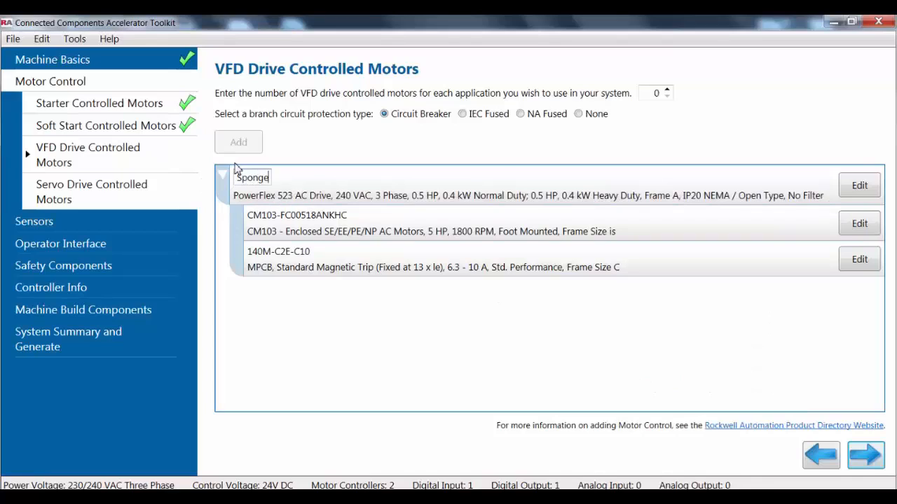
type("1_A")
Examine the configurations of the Sponge1_A drive's motor and its 140M circuit protector without changing them.
left_click(865, 225)
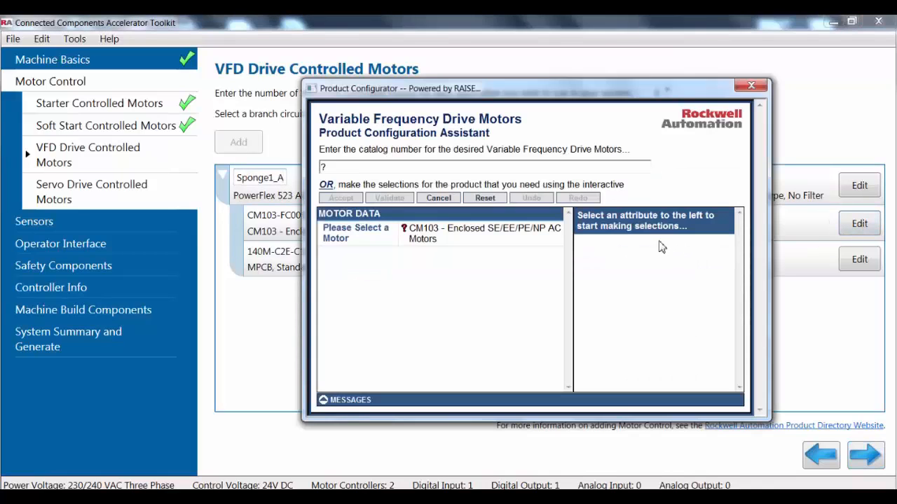
left_click(752, 85)
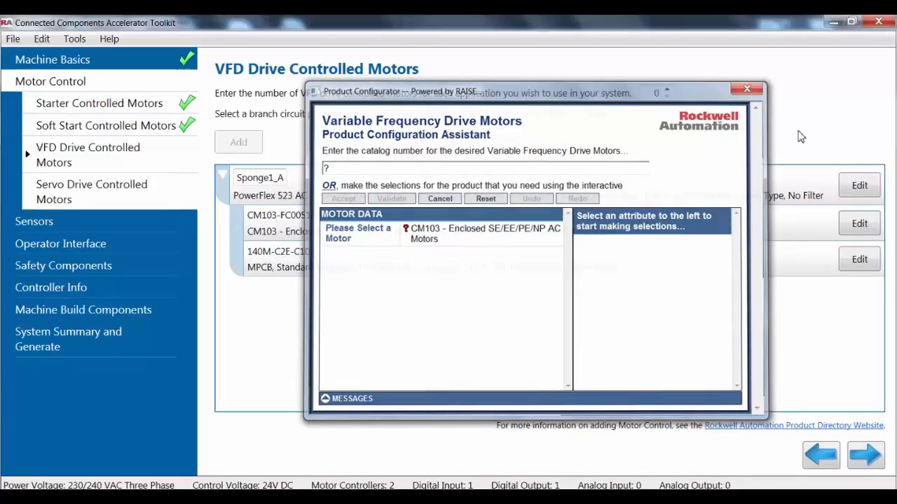
left_click(872, 260)
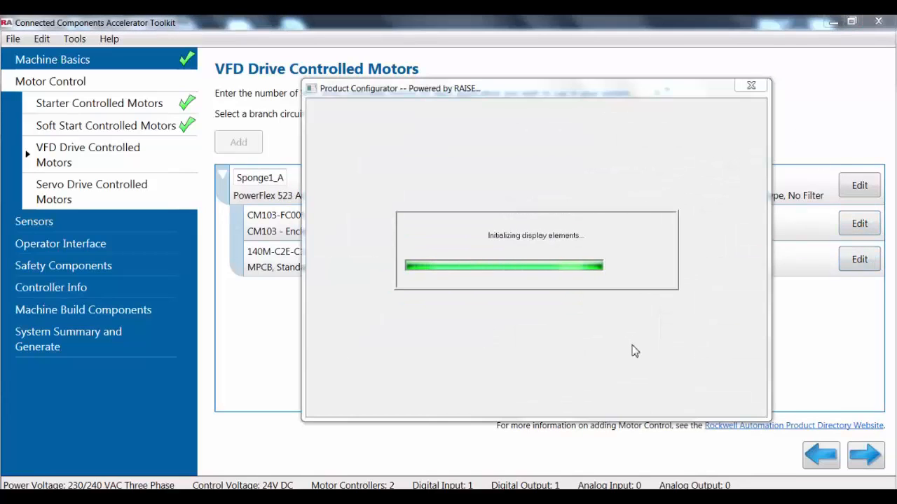
left_click(751, 85)
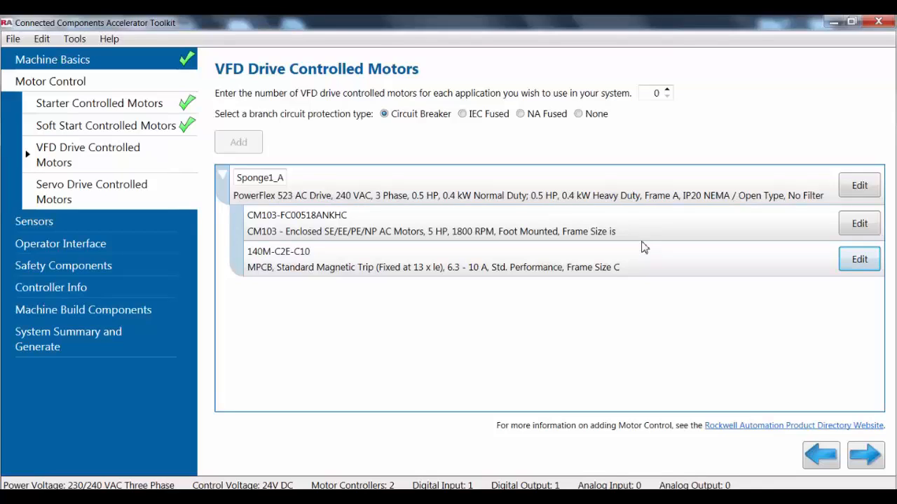
Duplicate the Sponge1_A drive with its motor and circuit protector in the VFD list.
right_click(343, 183)
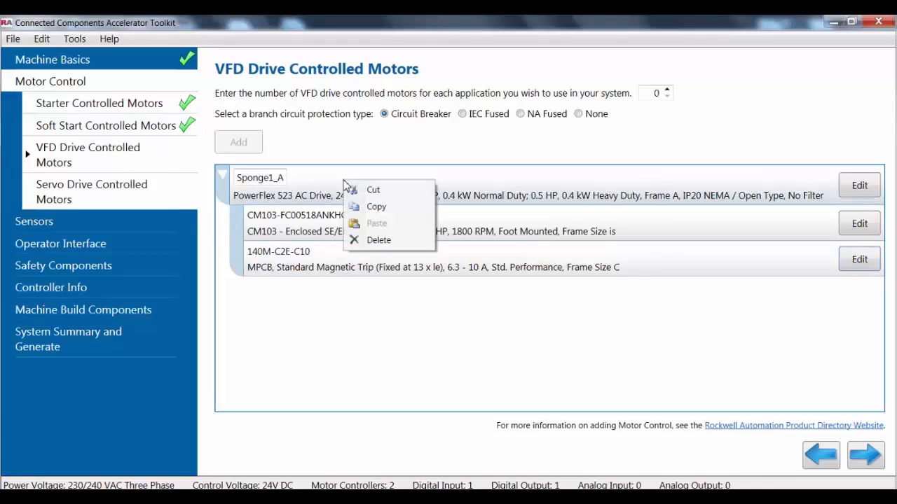
left_click(369, 208)
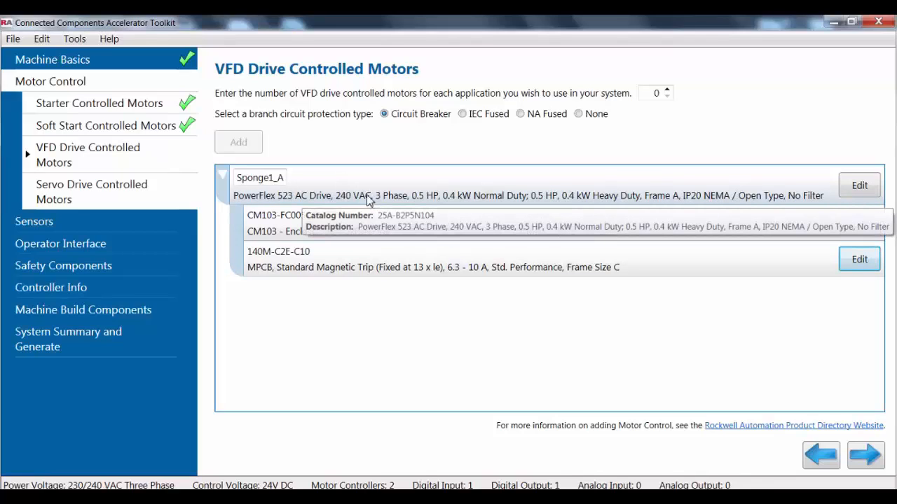
right_click(357, 186)
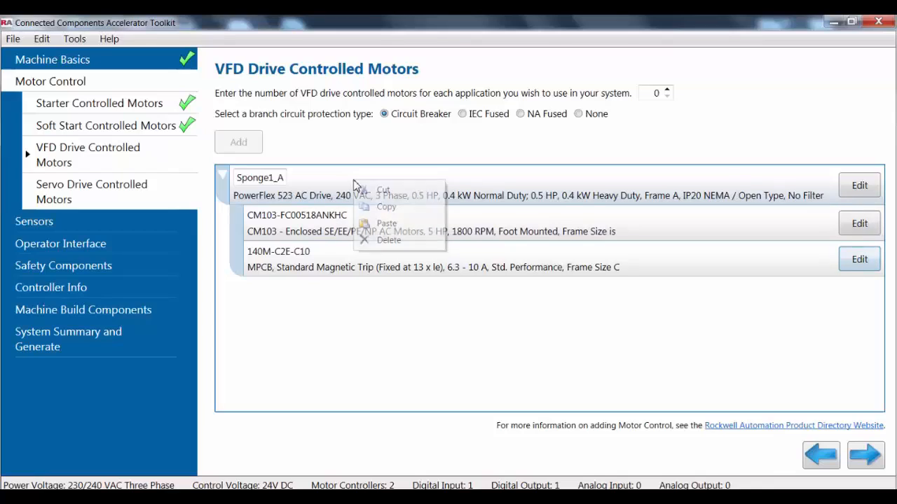
left_click(386, 224)
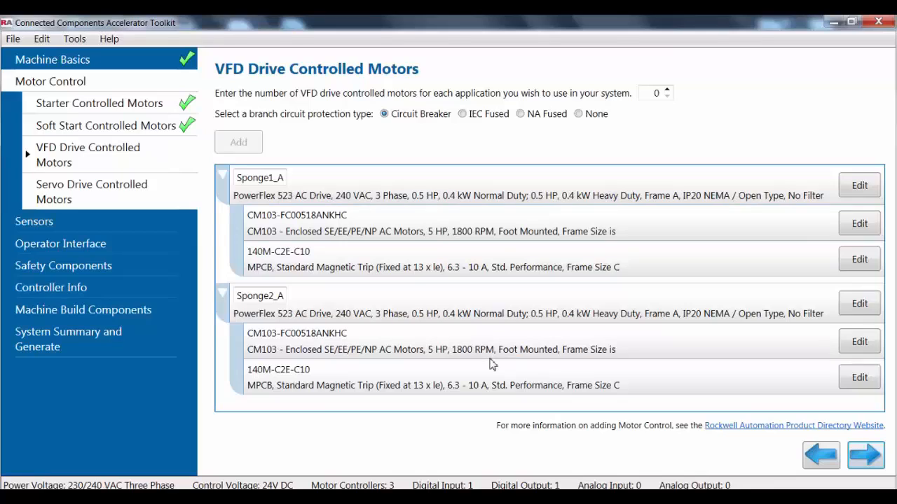
Rename the duplicated VFD drive as Separator.
mouse_move(251, 307)
left_click_drag(240, 298, 289, 303)
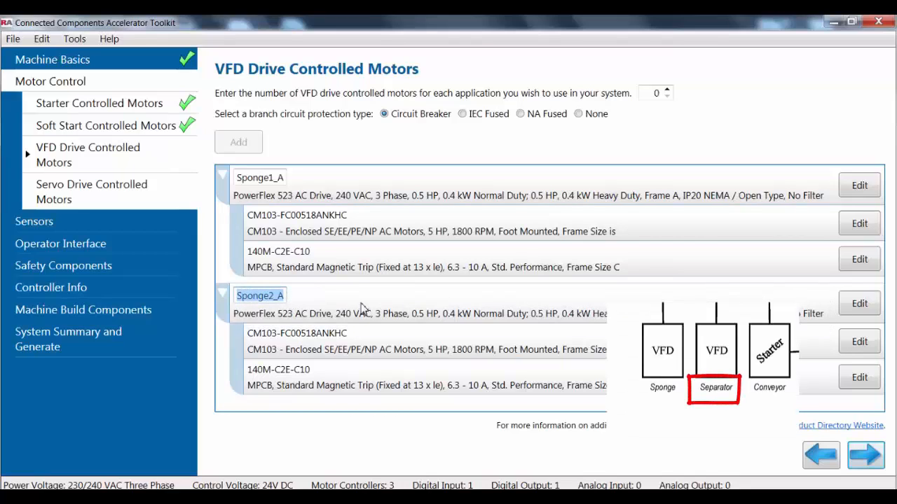
type("Separator")
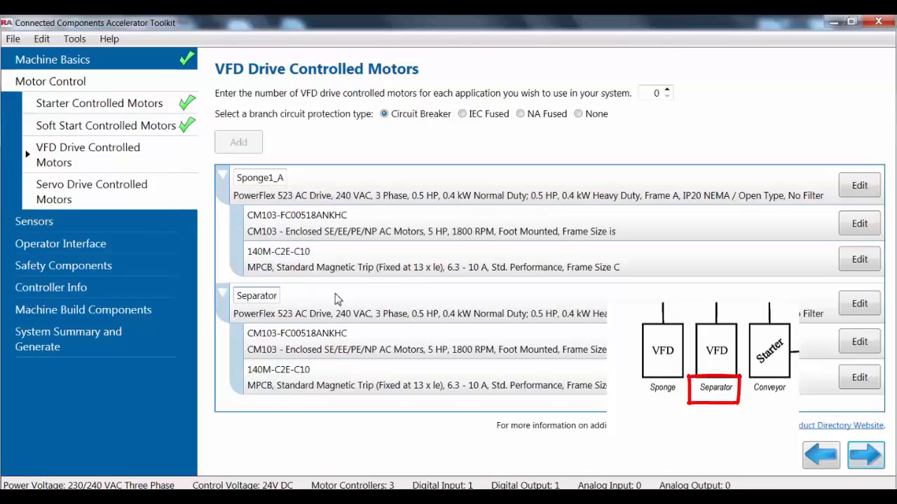
left_click(370, 414)
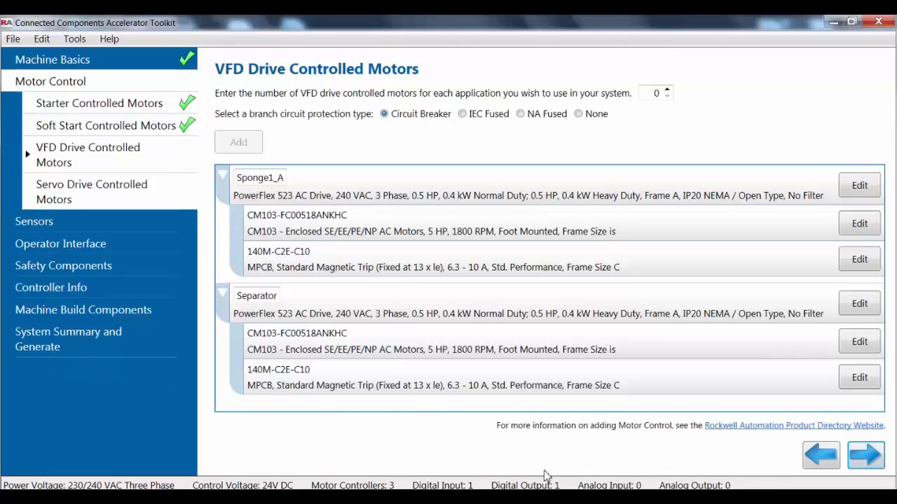
Continue past the servo drives to the photoelectric sensors and add one Fixed sensor with the 2m - 5m sensing range.
left_click(869, 457)
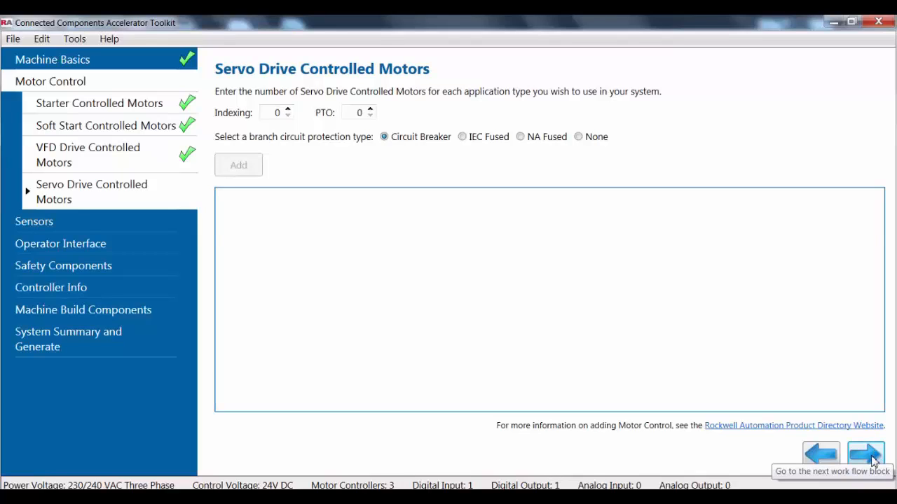
left_click(869, 457)
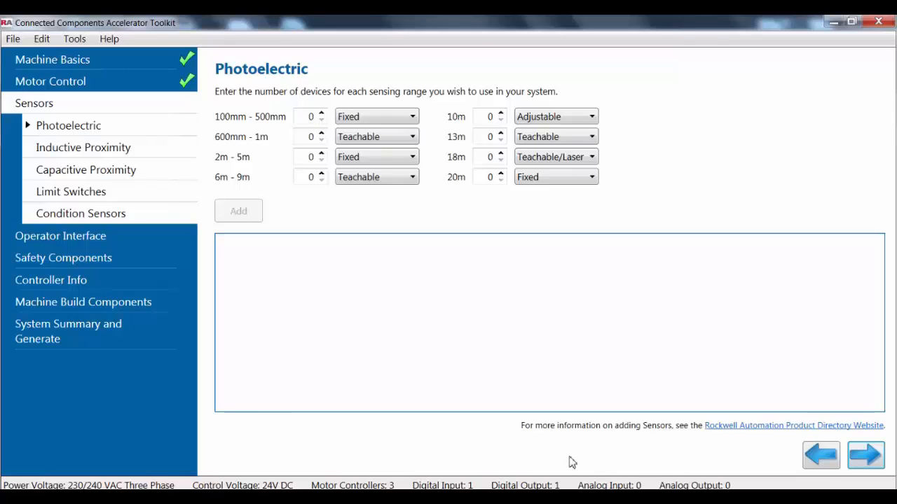
left_click(417, 157)
left_click(411, 173)
left_click(412, 137)
left_click(414, 120)
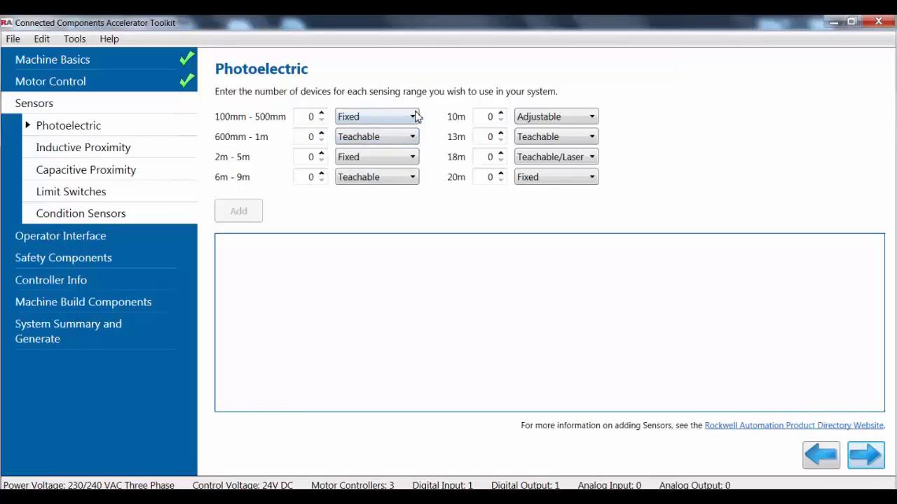
left_click(416, 116)
left_click(415, 116)
left_click(414, 157)
left_click(405, 172)
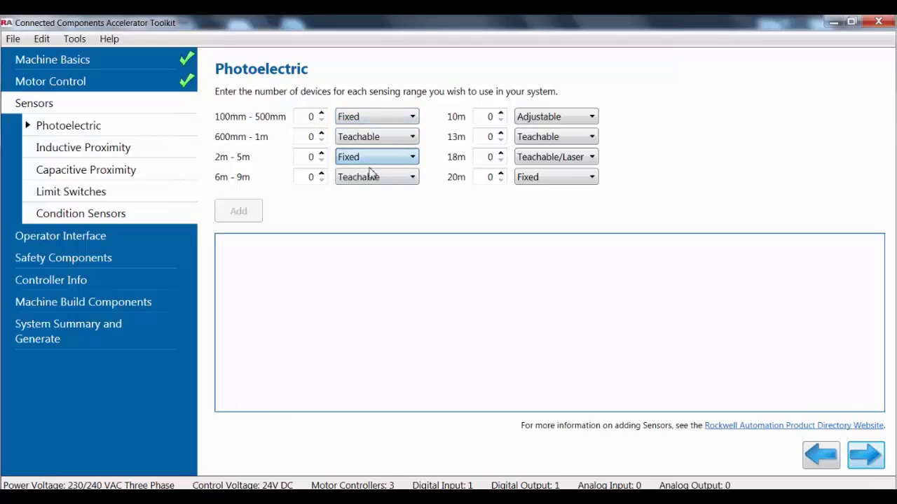
left_click(320, 153)
left_click(254, 211)
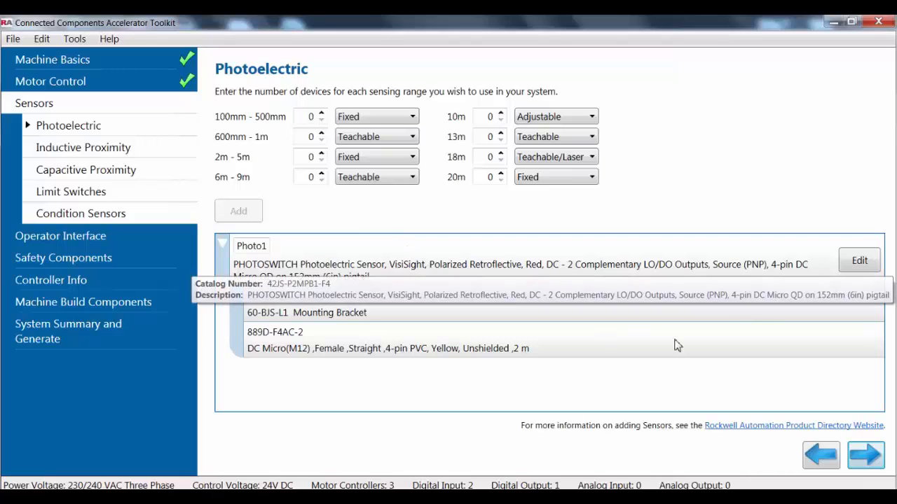
Browse the photoelectric sensor families in the Rockwell Automation product directory in the browser, and return to the toolkit to check the digital input total.
left_click(776, 427)
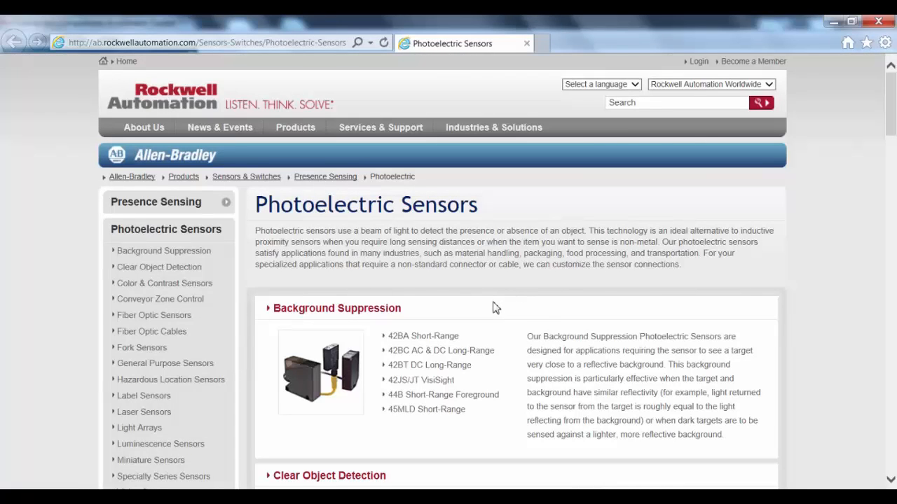
scroll(497, 315, "down", 3)
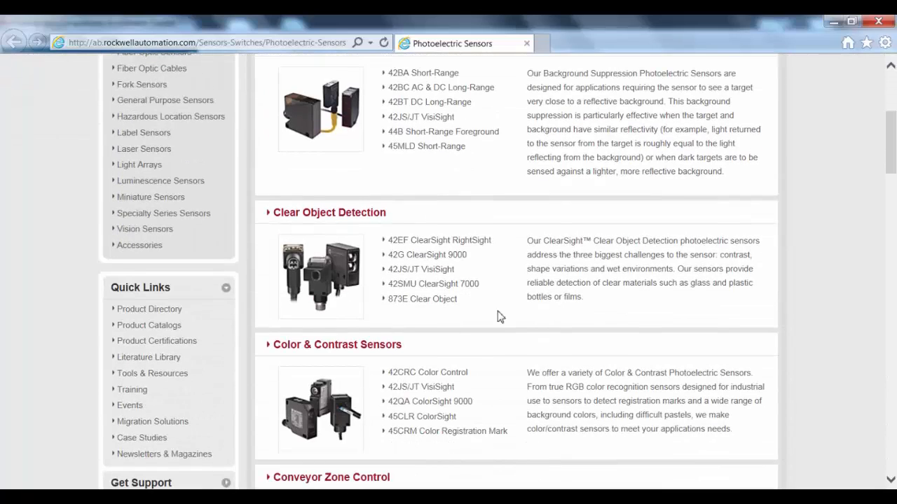
scroll(501, 317, "down", 2)
scroll(499, 315, "down", 3)
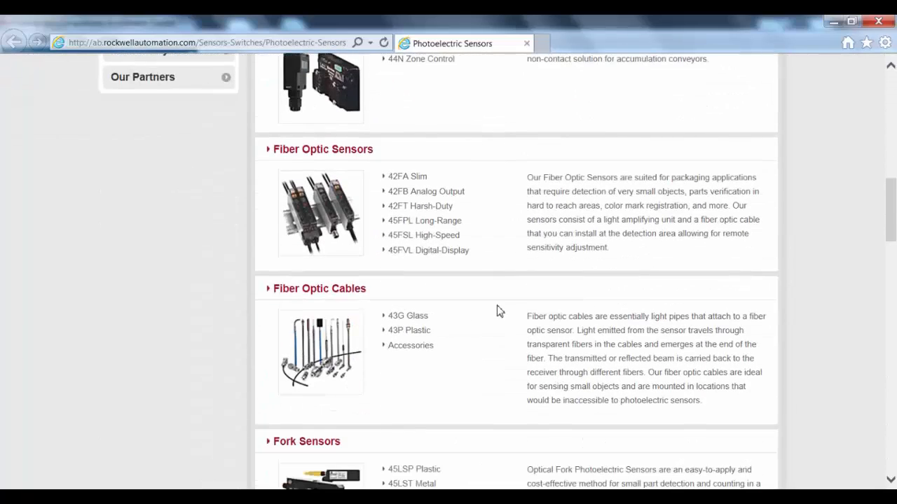
scroll(498, 310, "down", 3)
scroll(496, 311, "down", 3)
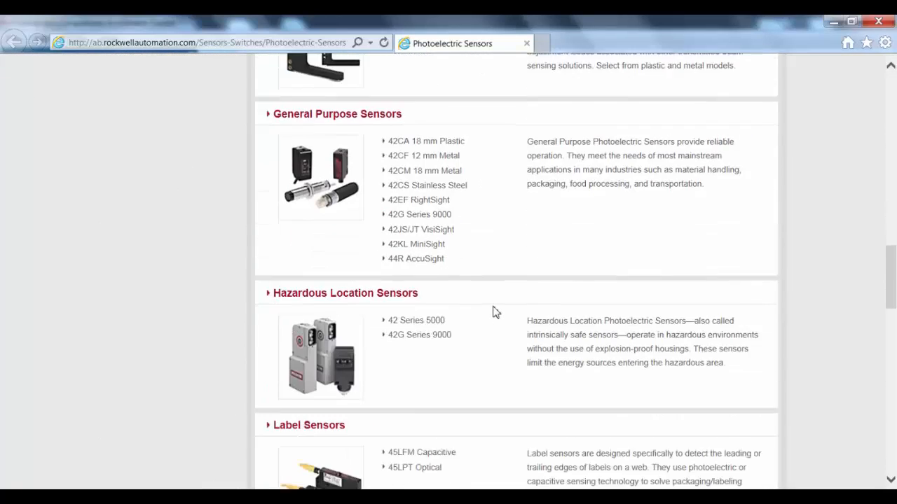
scroll(496, 311, "down", 2)
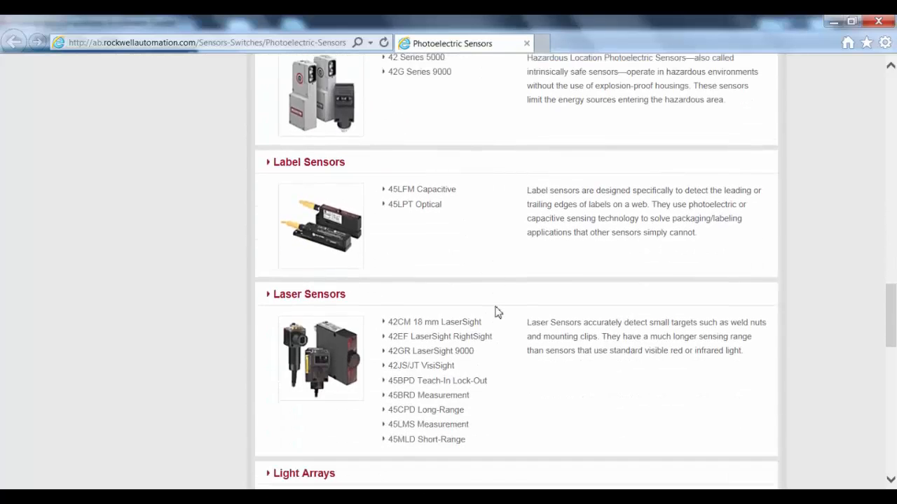
scroll(499, 313, "down", 2)
scroll(498, 317, "down", 4)
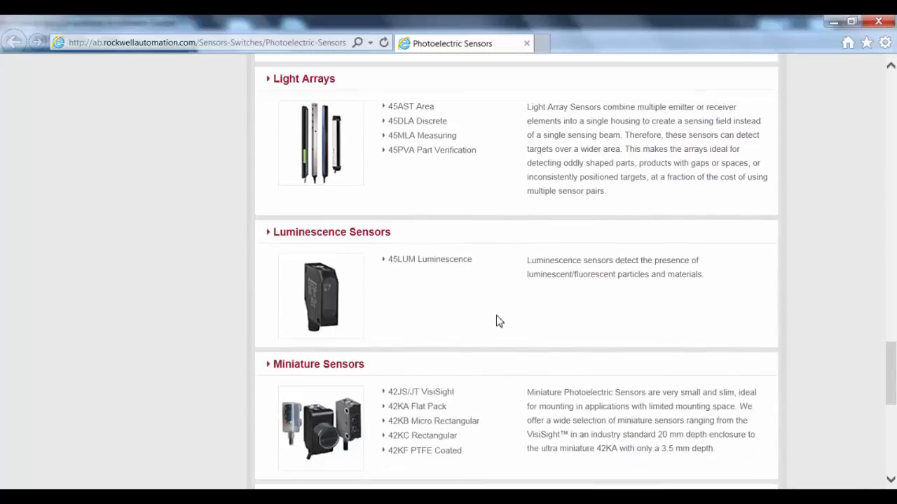
scroll(496, 320, "up", 12)
scroll(496, 320, "up", 10)
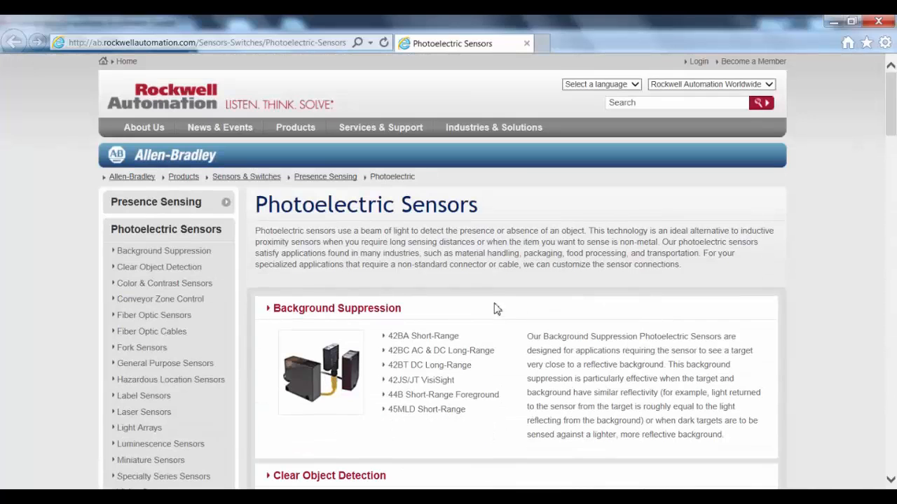
left_click(877, 21)
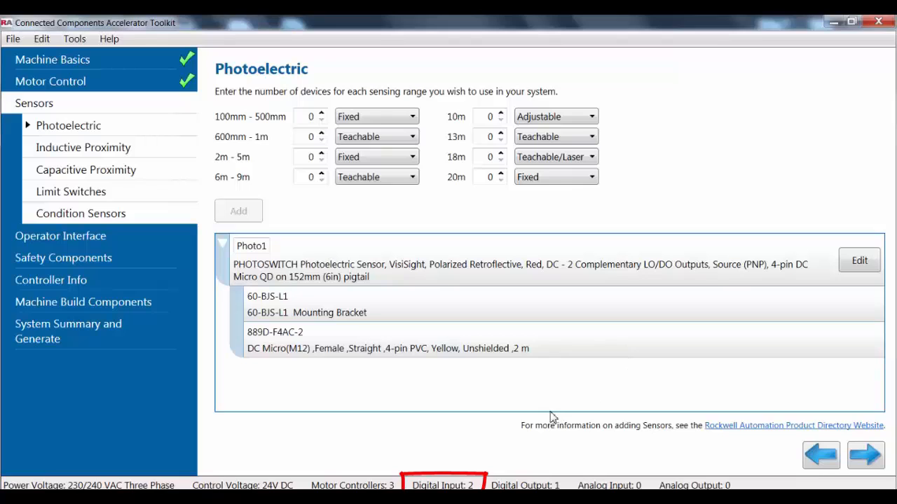
mouse_move(478, 485)
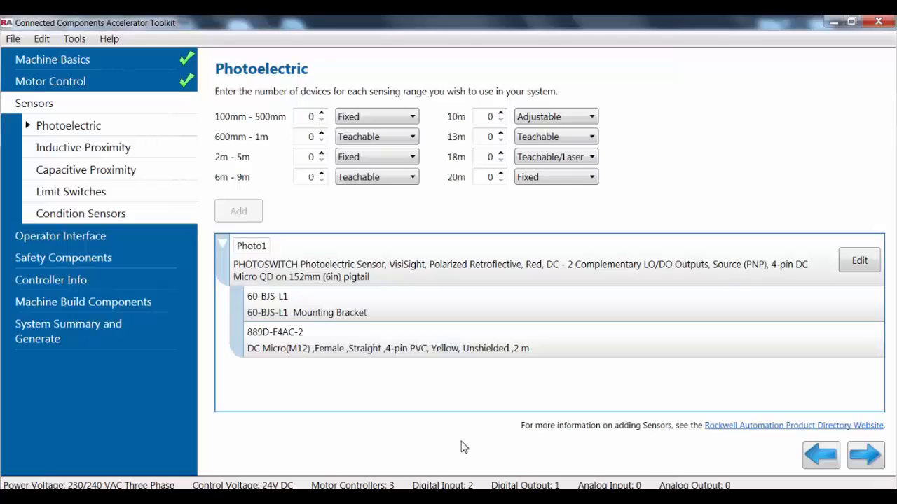
Add one capacitive proximity sensor with the 5mm sensing range.
left_click(116, 174)
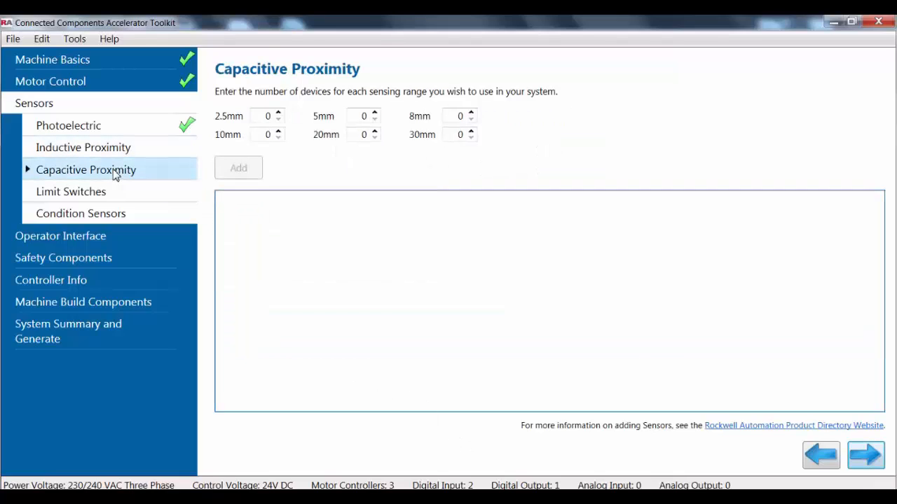
left_click(375, 114)
left_click(246, 171)
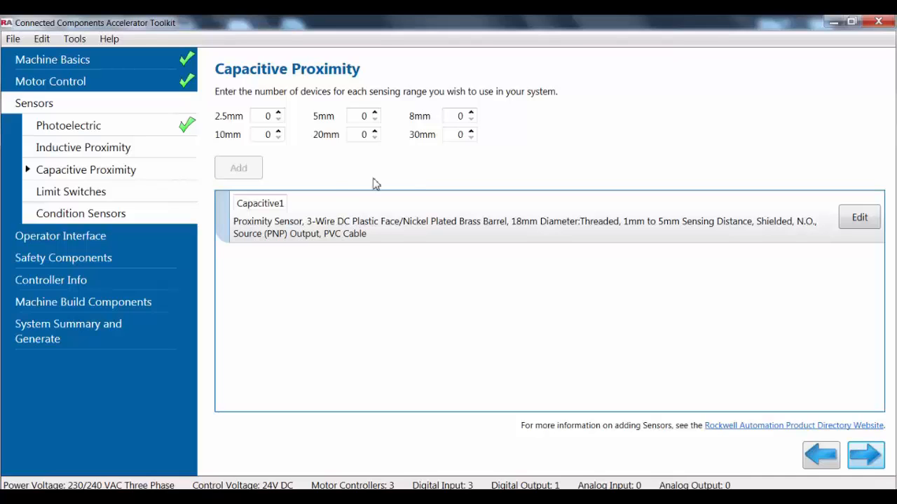
Add a Color HMI with a Serial connector cable and 4" screen to the operator interface.
left_click(184, 239)
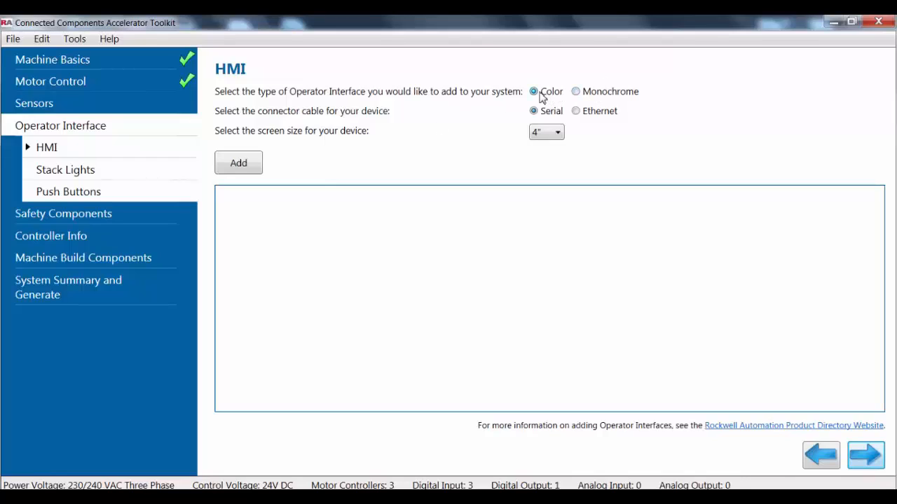
left_click(250, 166)
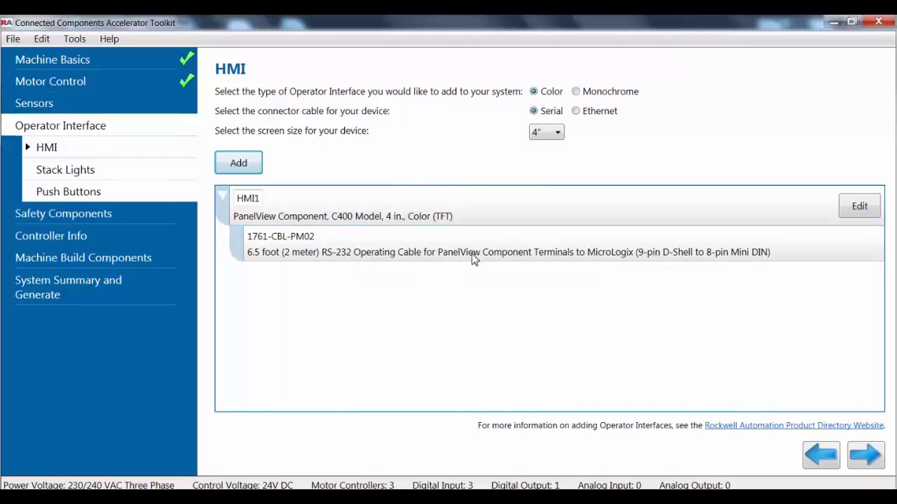
Replace the serial HMI with a 4" Color HMI that uses an Ethernet connector cable.
right_click(501, 213)
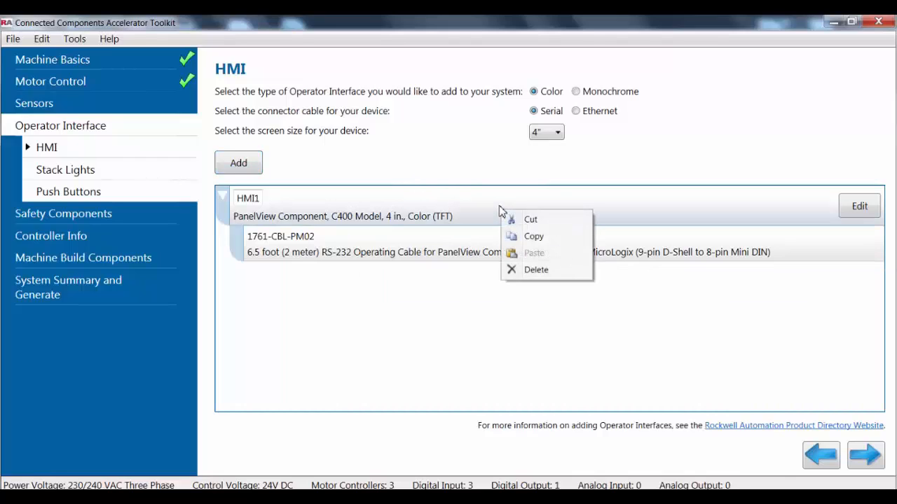
left_click(525, 274)
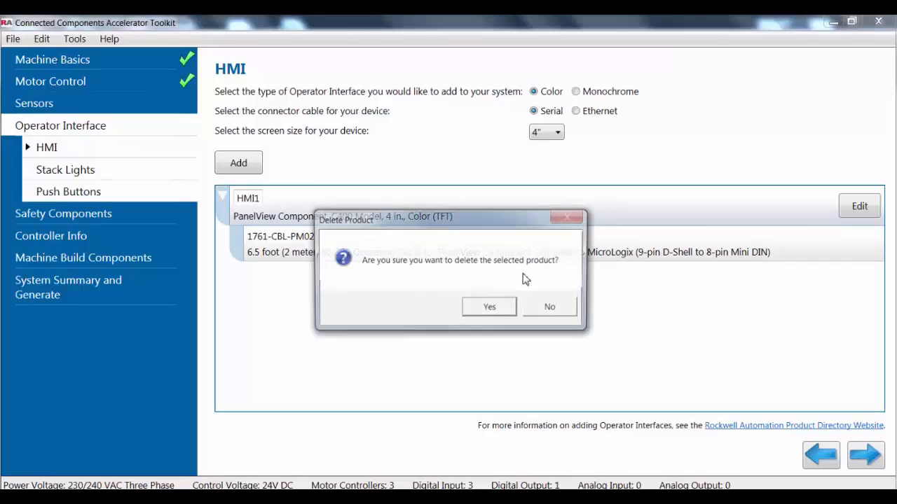
left_click(490, 309)
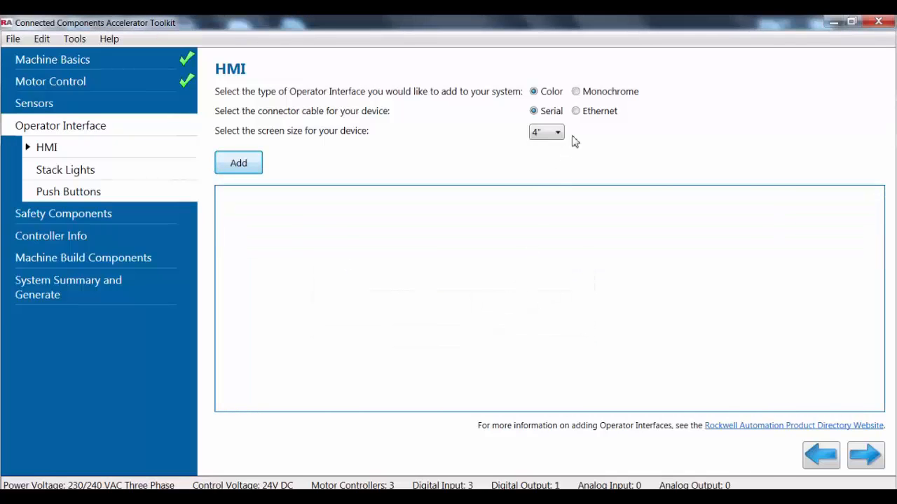
left_click(576, 111)
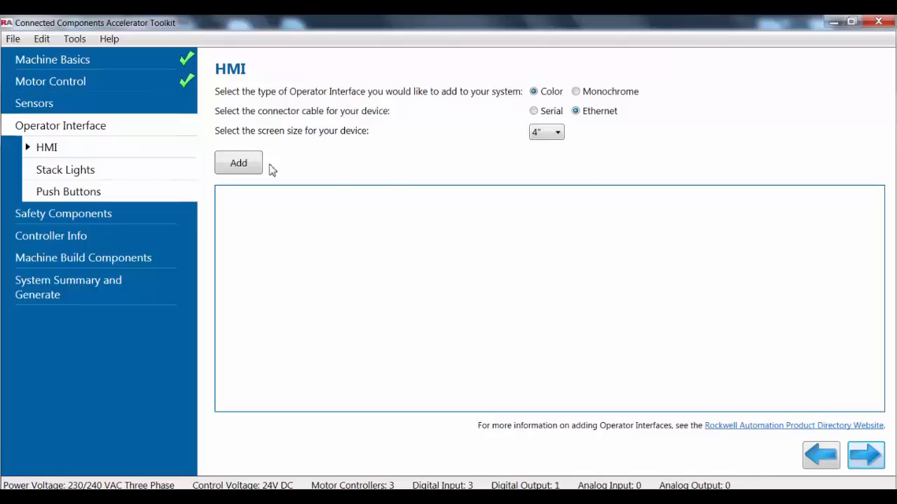
left_click(238, 162)
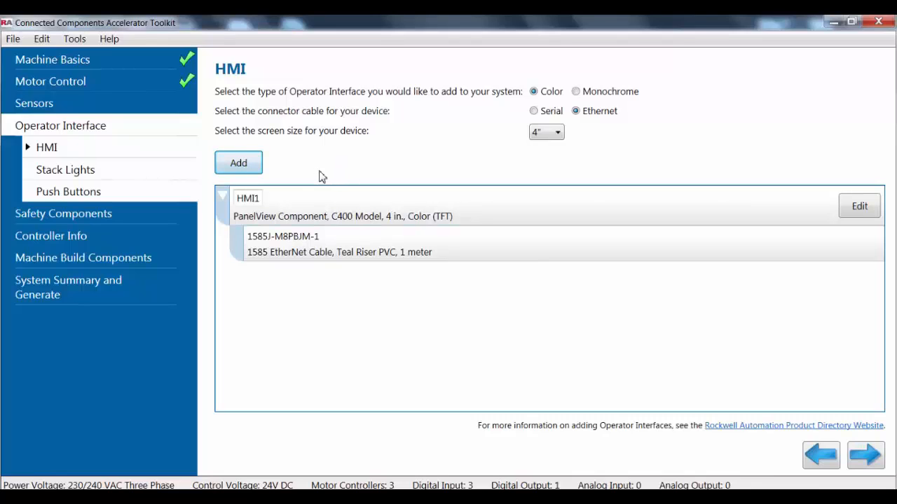
Add one START push button with a 22 mm hole size and Plastic construction to the operator interface.
left_click(83, 194)
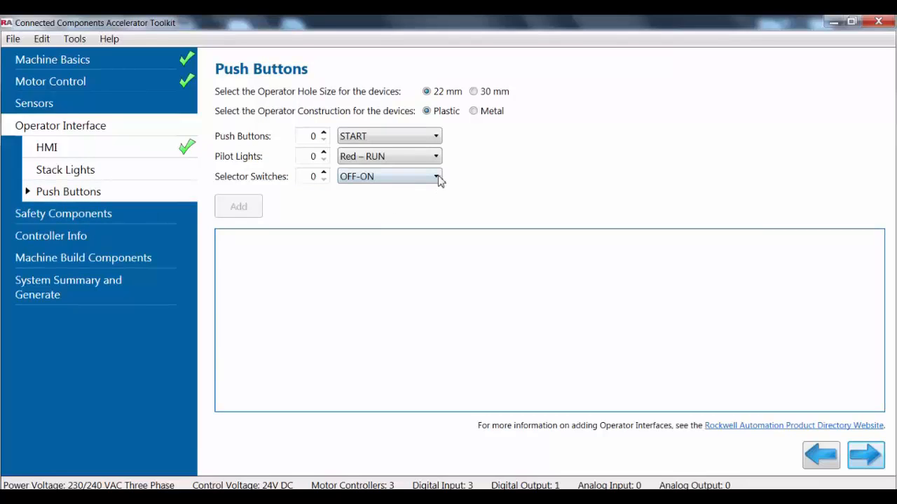
left_click(438, 135)
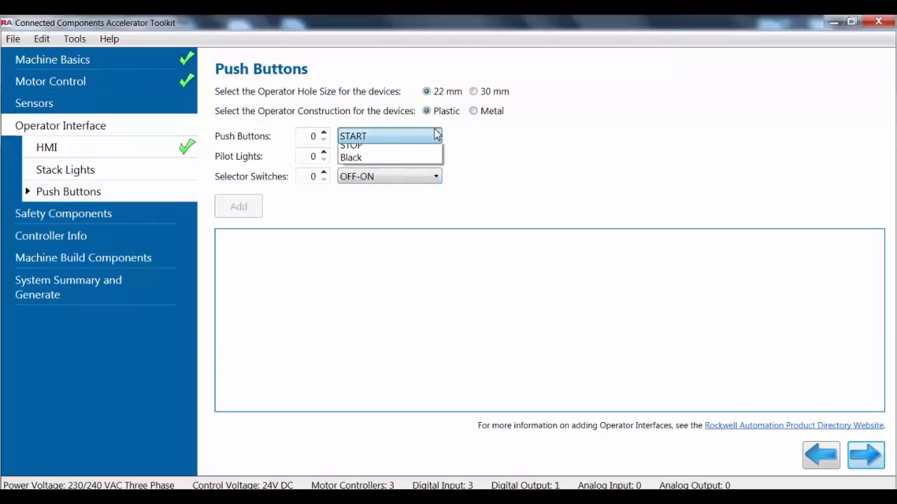
left_click(385, 150)
left_click(323, 132)
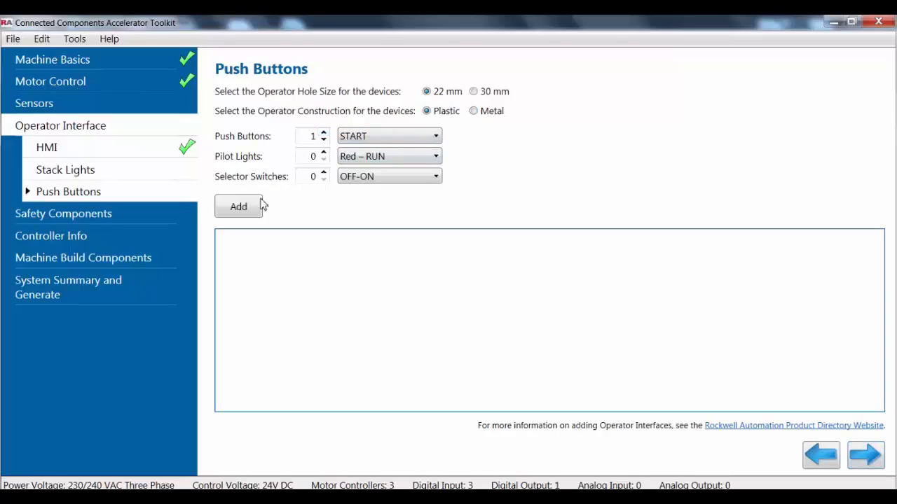
left_click(253, 211)
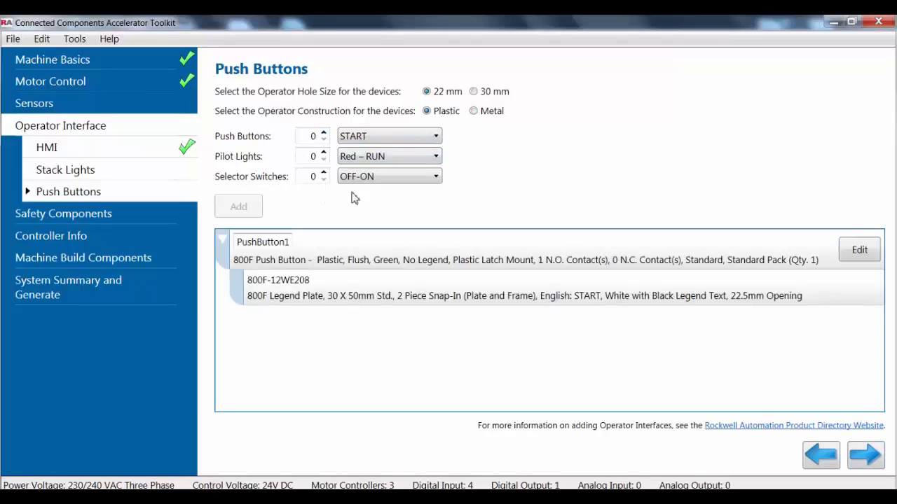
Add one STOP push button with the same 22 mm hole size and Plastic construction.
left_click(435, 137)
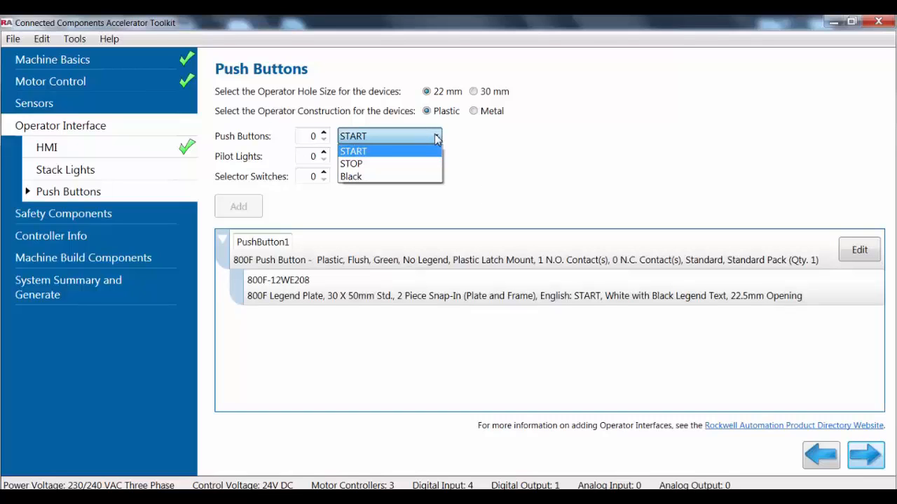
left_click(410, 164)
left_click(324, 133)
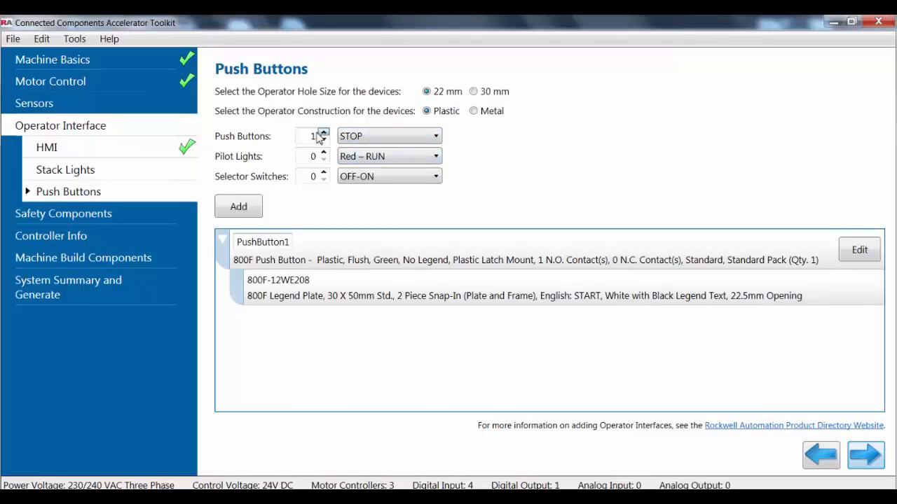
left_click(258, 207)
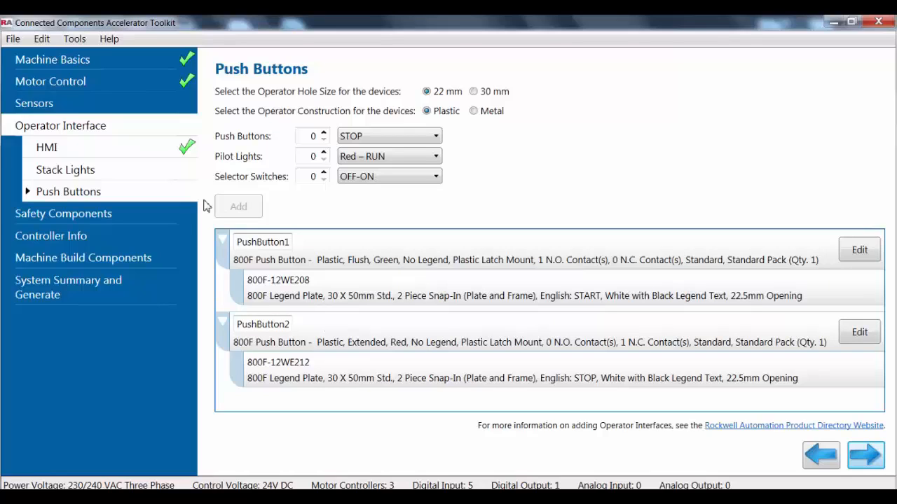
Add one regular 1-N.C. - SMCB E-Stop with a 22 mm hole size and Plastic construction to the safety components.
left_click(119, 213)
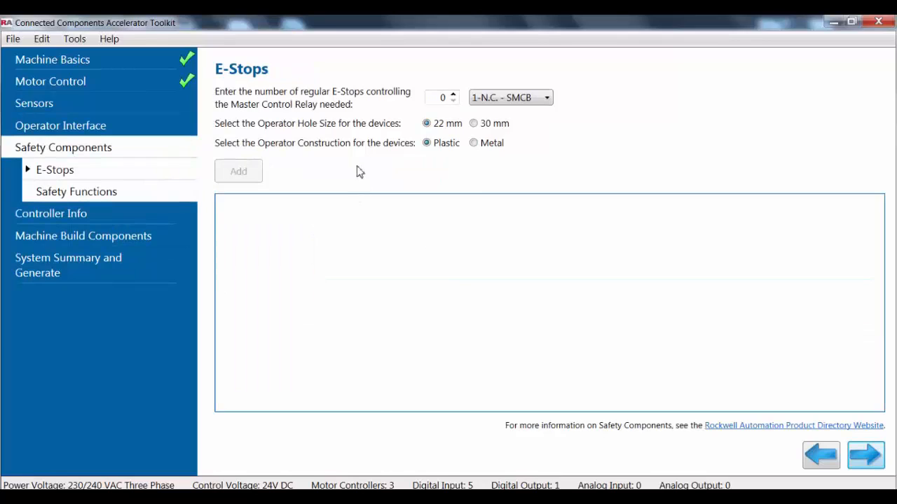
left_click(453, 94)
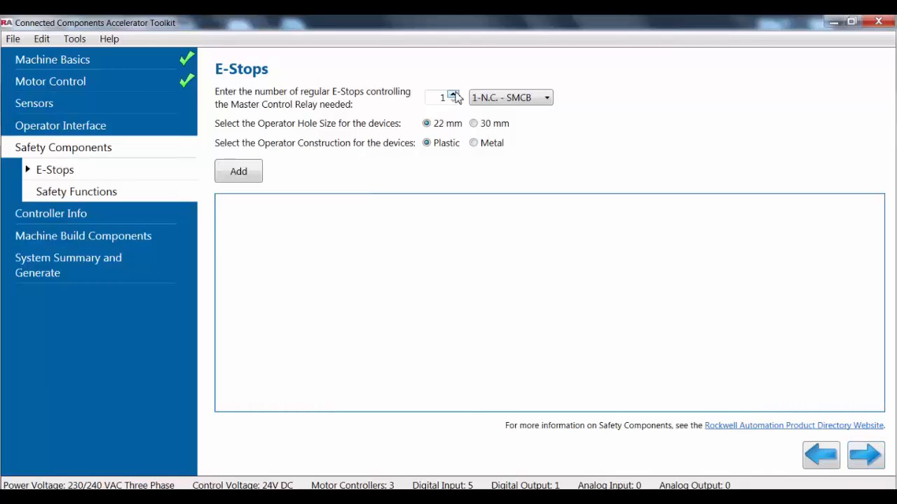
left_click(245, 181)
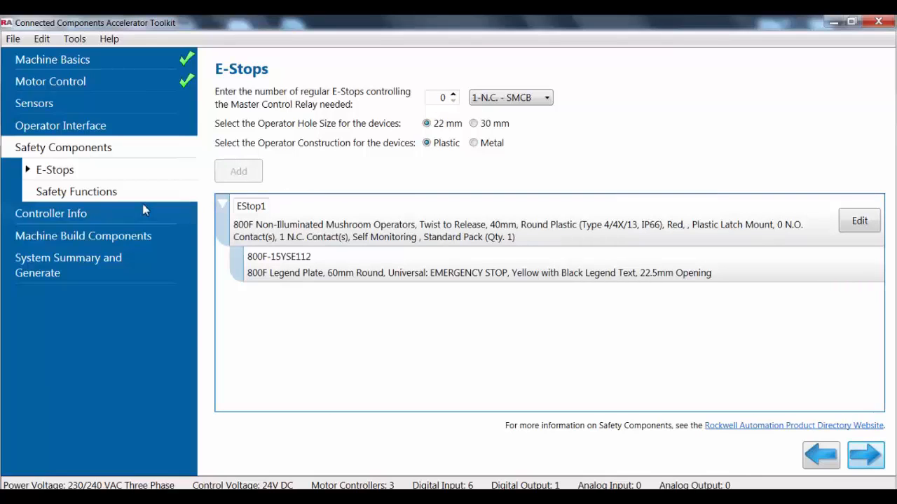
Add one DIN controller based temperature control loop with Discrete output and rename it Heat_Tunnel.
left_click(116, 214)
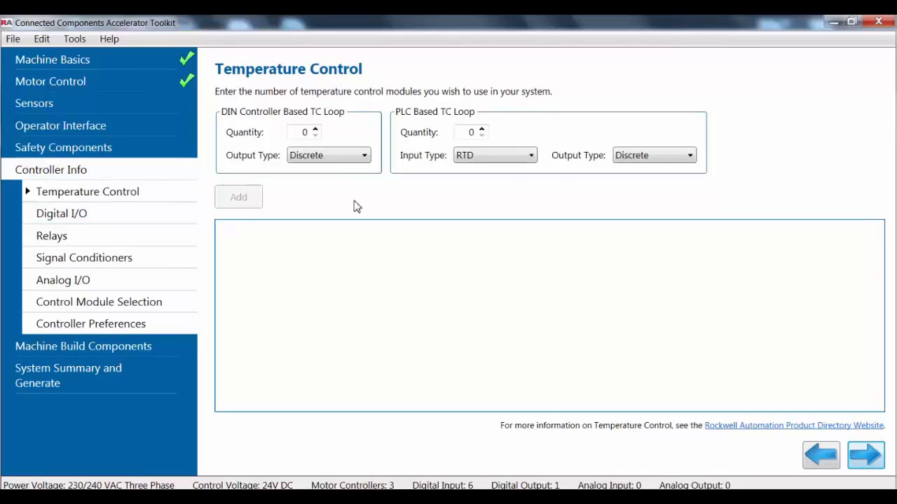
left_click(315, 130)
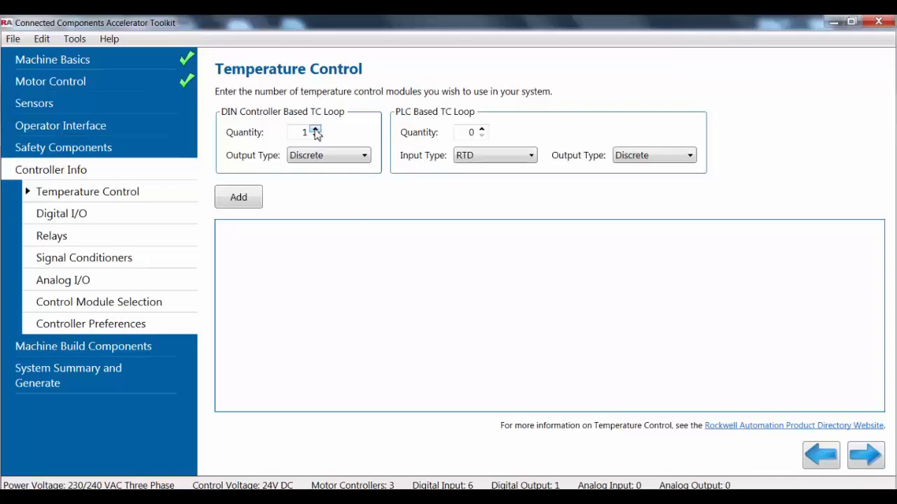
left_click(249, 201)
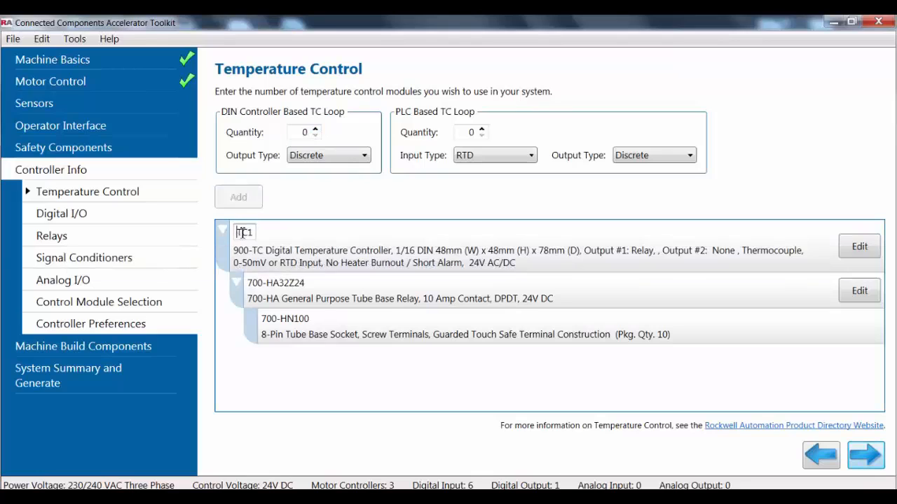
left_click_drag(253, 234, 227, 236)
type("Heat_Tunne")
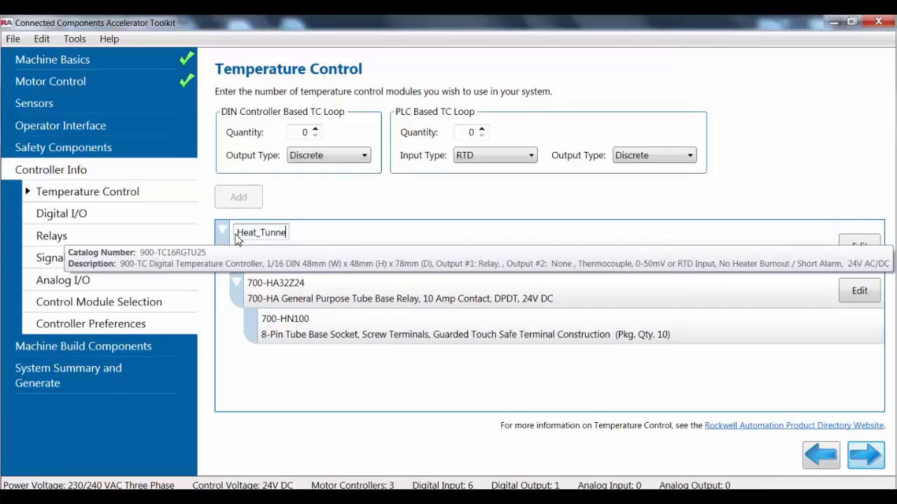
type("l")
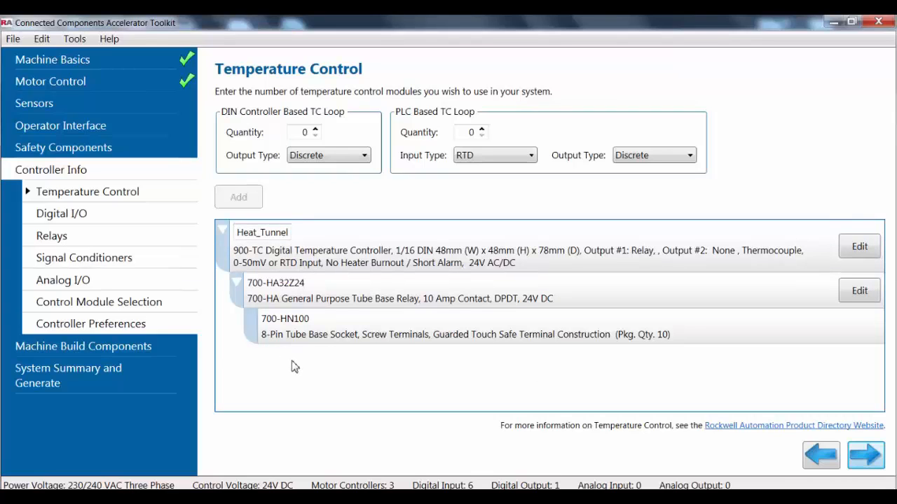
Review the digital I/O, add one RTD analog input to the controller's additional inputs and rename it Spare.
left_click(58, 213)
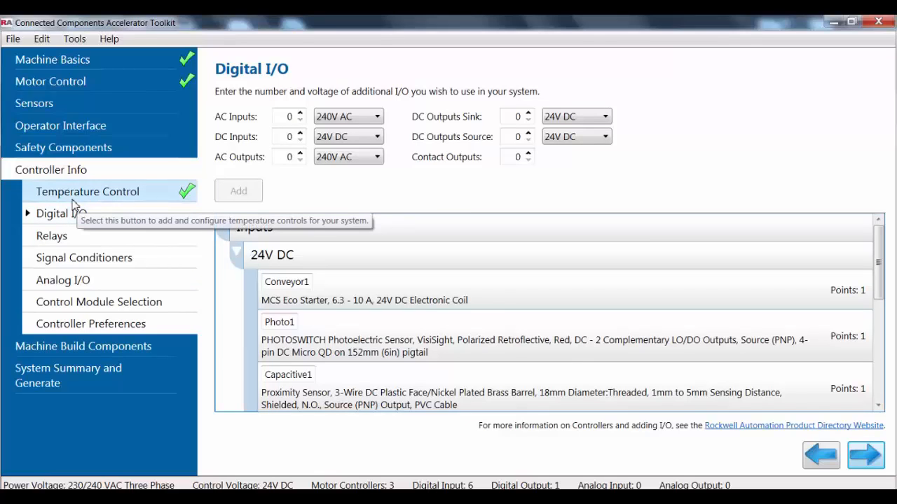
left_click(52, 280)
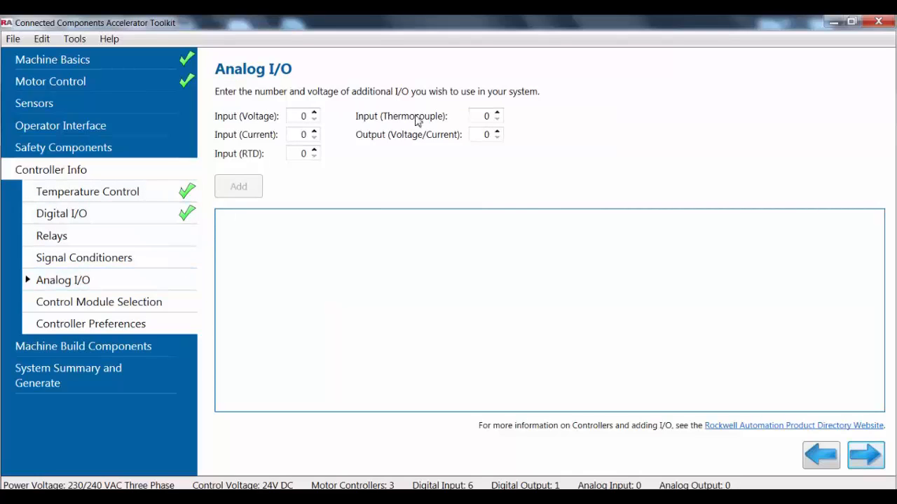
left_click(314, 150)
left_click(240, 186)
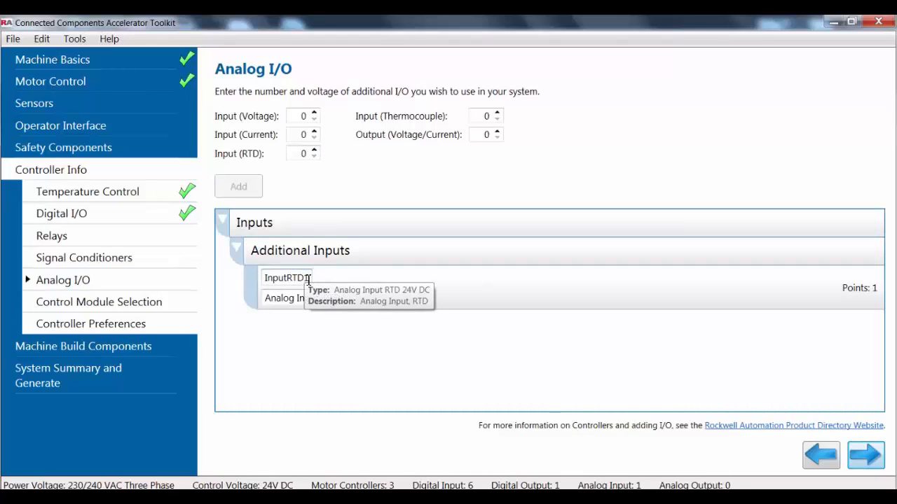
left_click_drag(265, 278, 326, 259)
type("Spare")
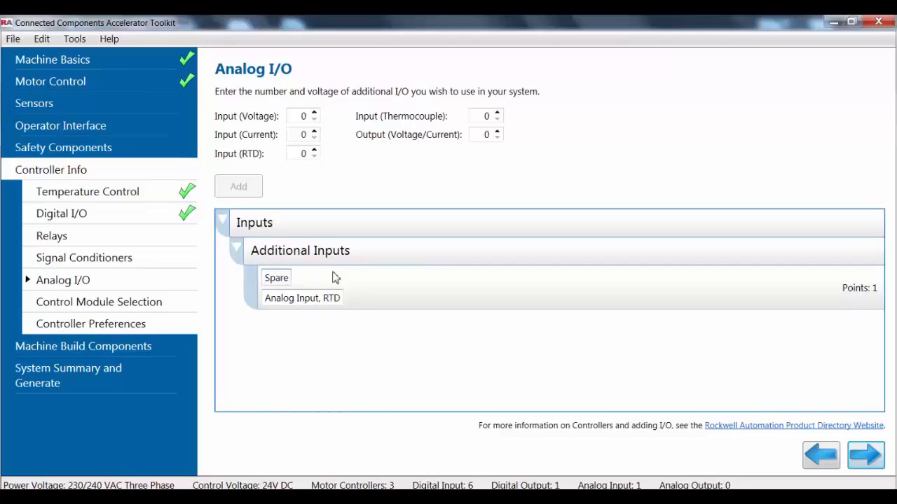
left_click(340, 358)
Check the controller preferences, and add one package of ten 1 m DIN rails to the machine build components.
mouse_move(638, 485)
left_click(133, 325)
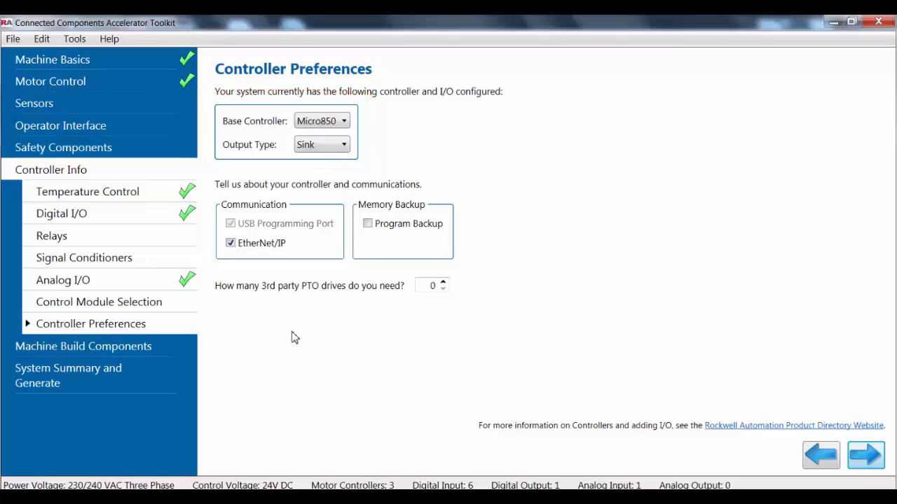
left_click(123, 350)
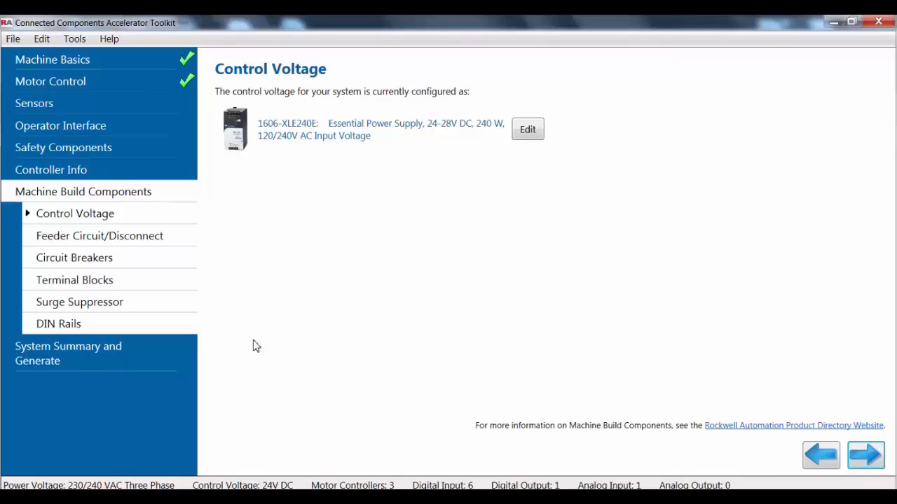
left_click(102, 328)
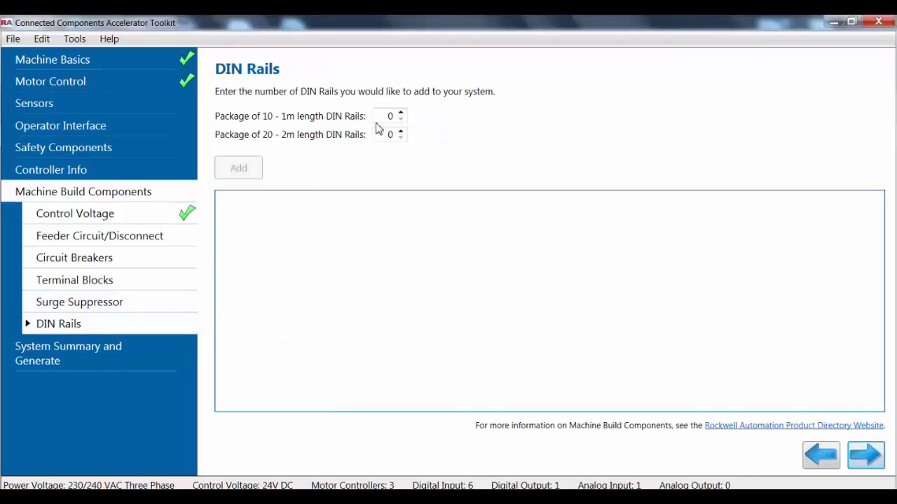
left_click(402, 114)
left_click(228, 176)
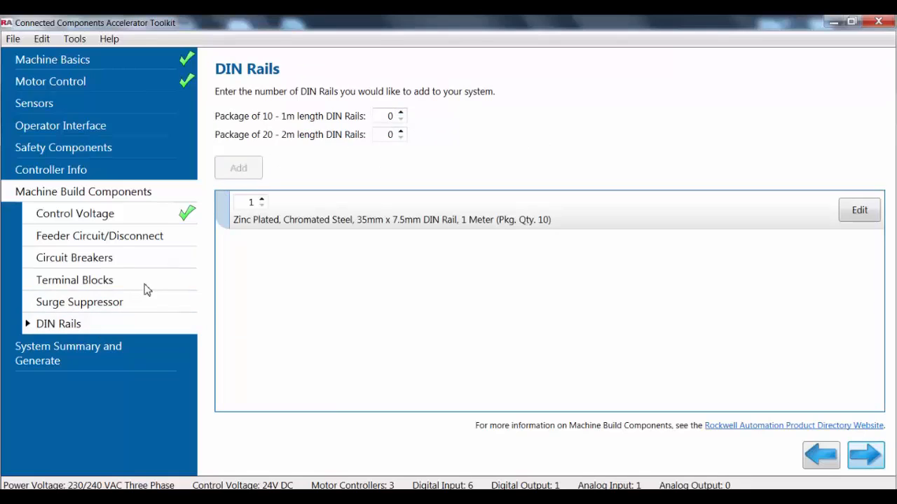
Review the terminal block, circuit breaker, feeder circuit/disconnect and surge suppressor settings of the machine build components.
left_click(141, 288)
left_click(138, 259)
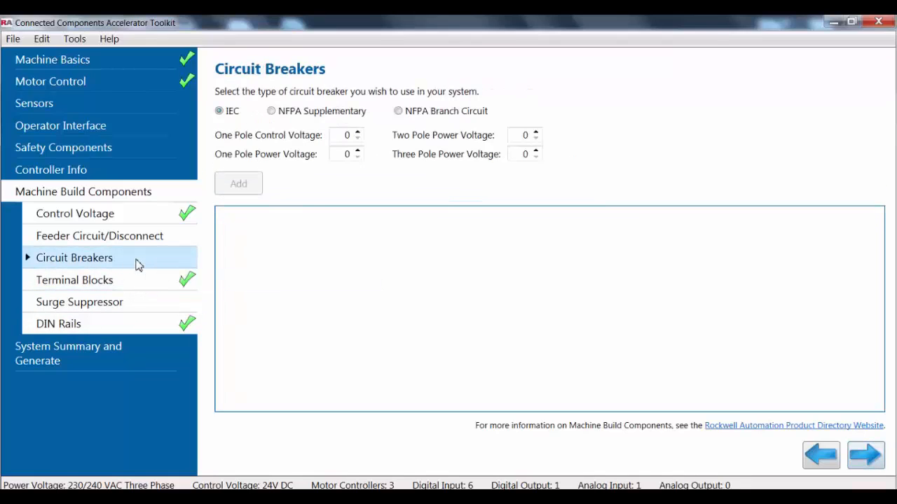
left_click(136, 242)
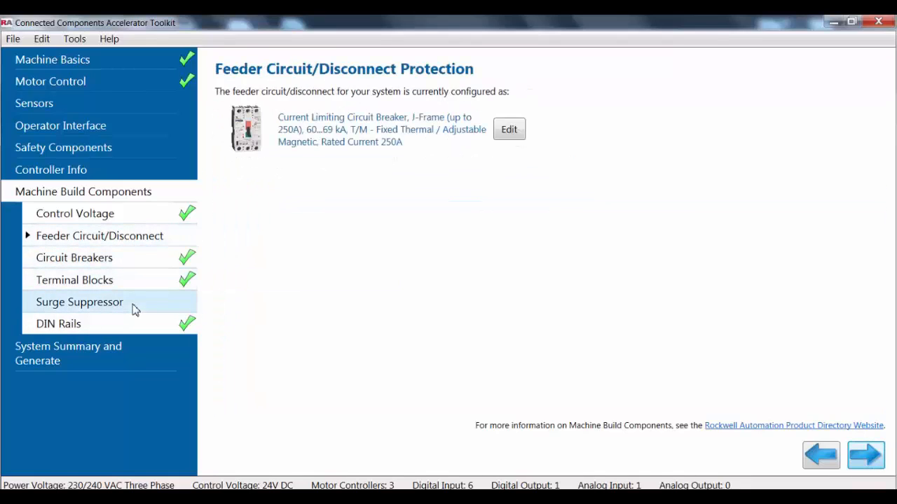
left_click(134, 306)
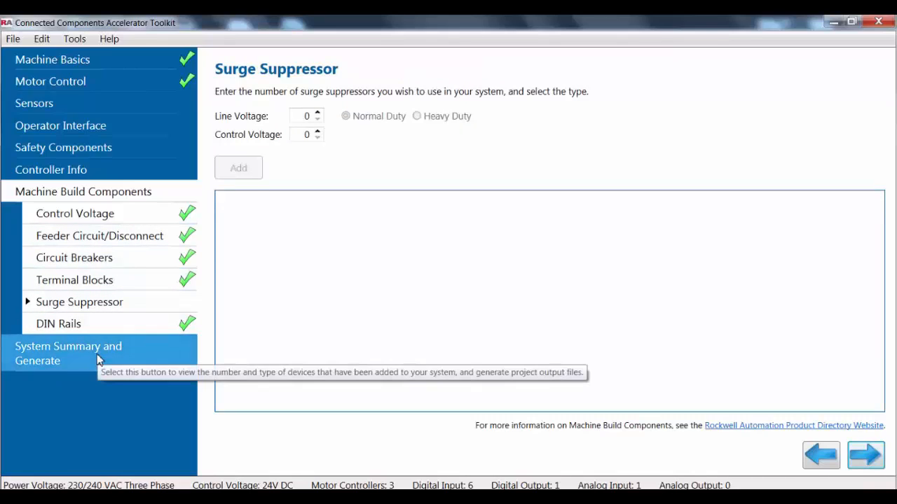